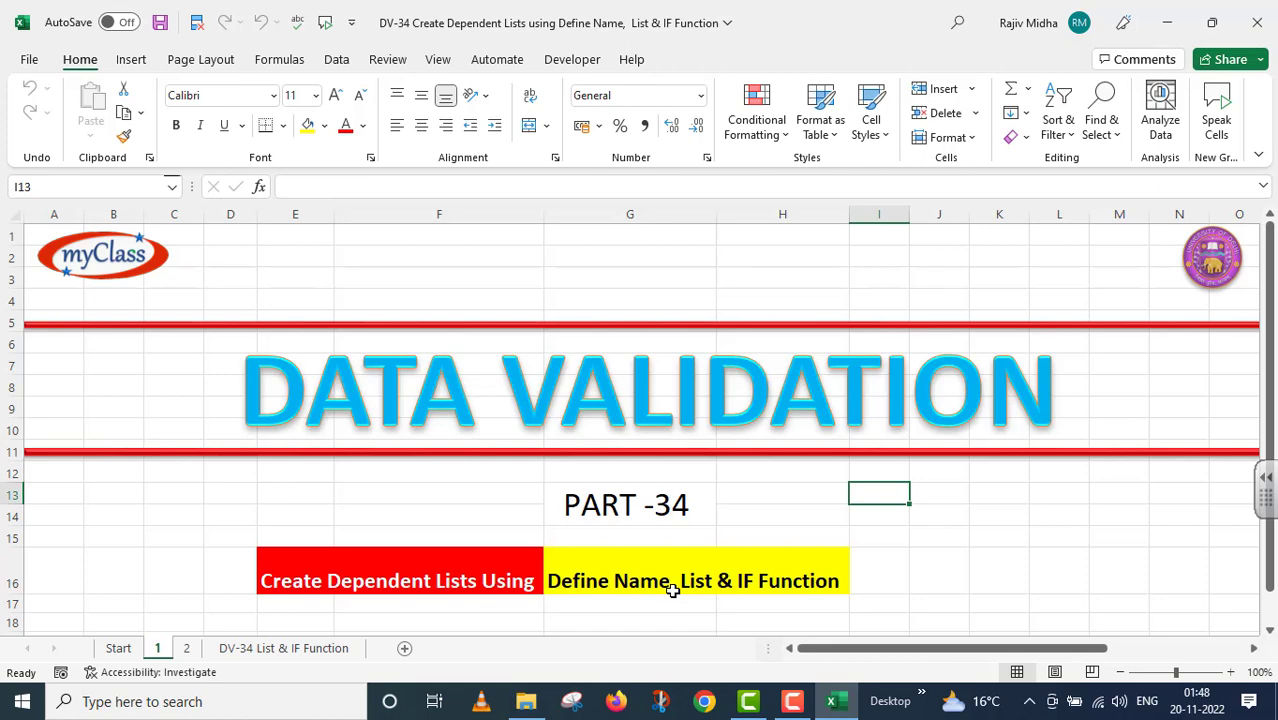
On the DV-34 List & IF Function sheet, add list validation to Category cells B5:B14 using the headings $F$3:$I$3 as source.
left_click(283, 648)
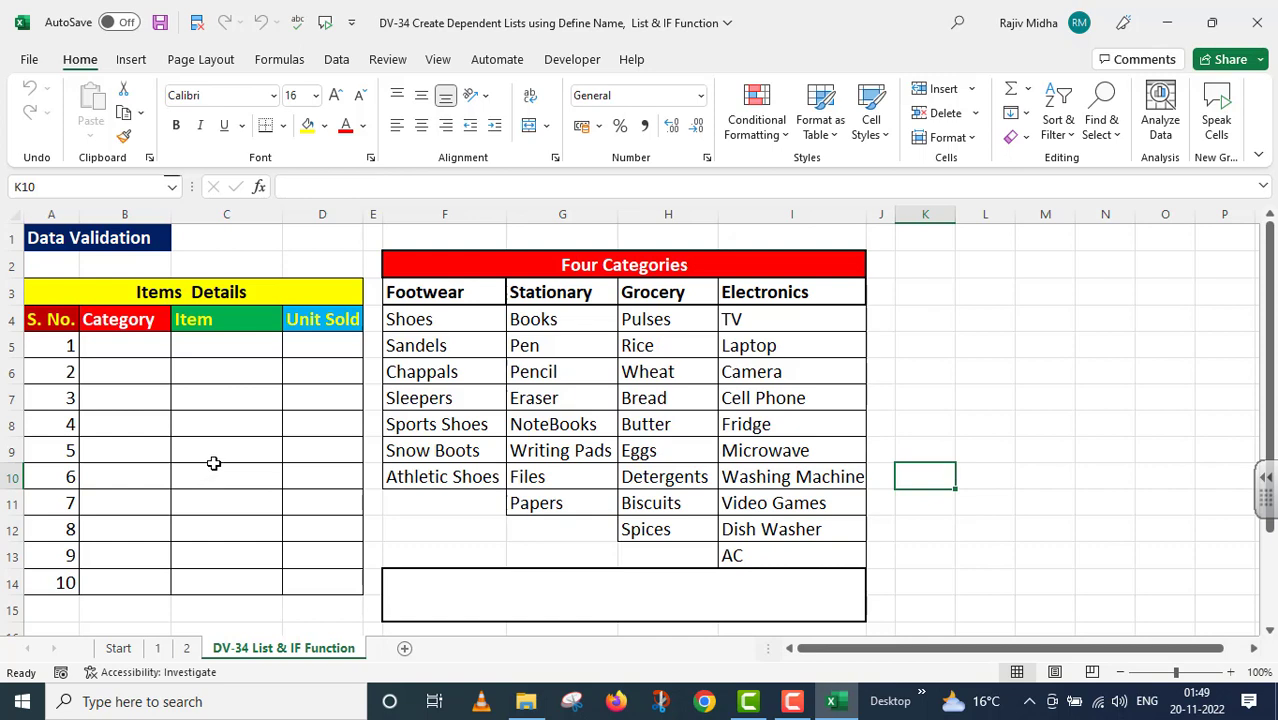
left_click_drag(126, 346, 124, 584)
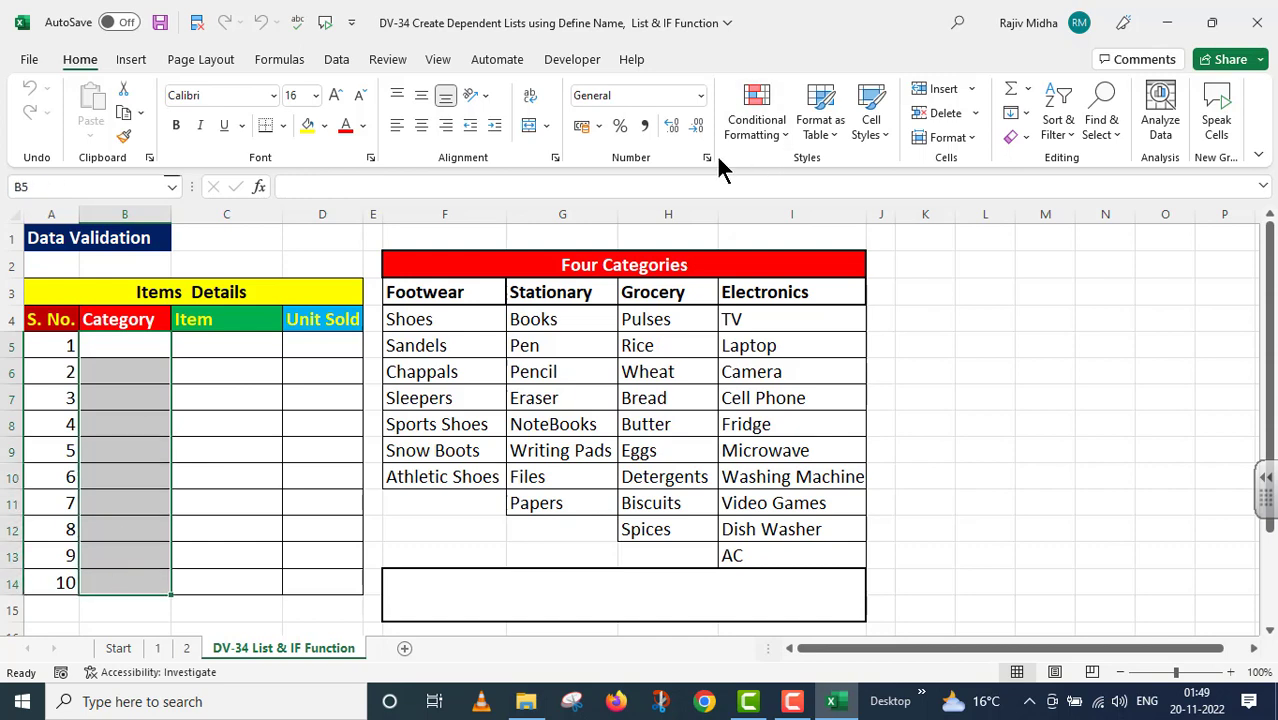
left_click(338, 64)
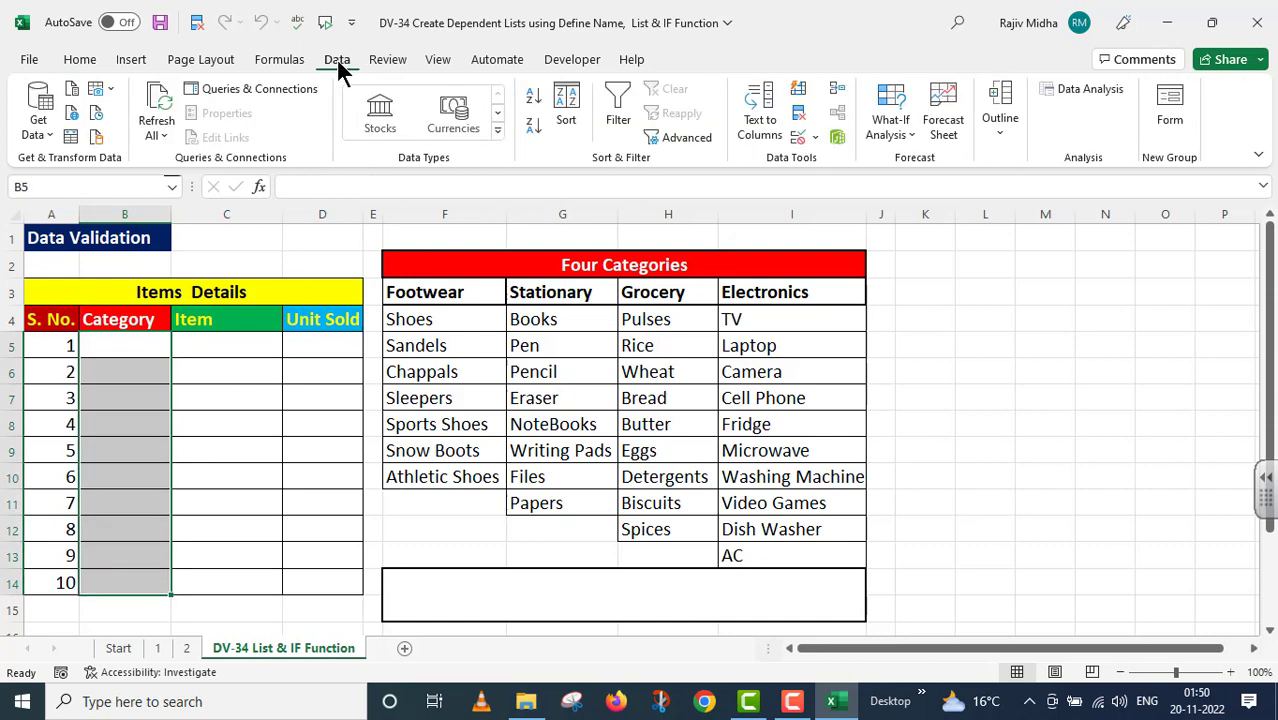
left_click(815, 138)
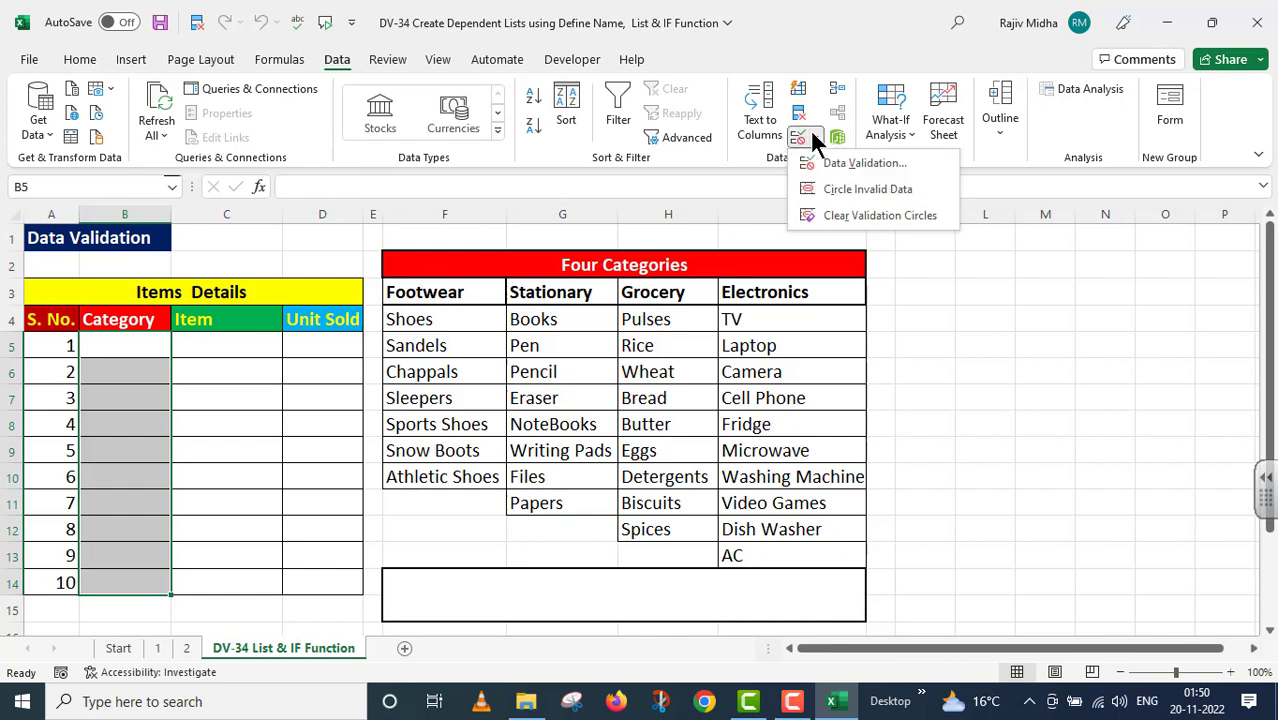
left_click(843, 158)
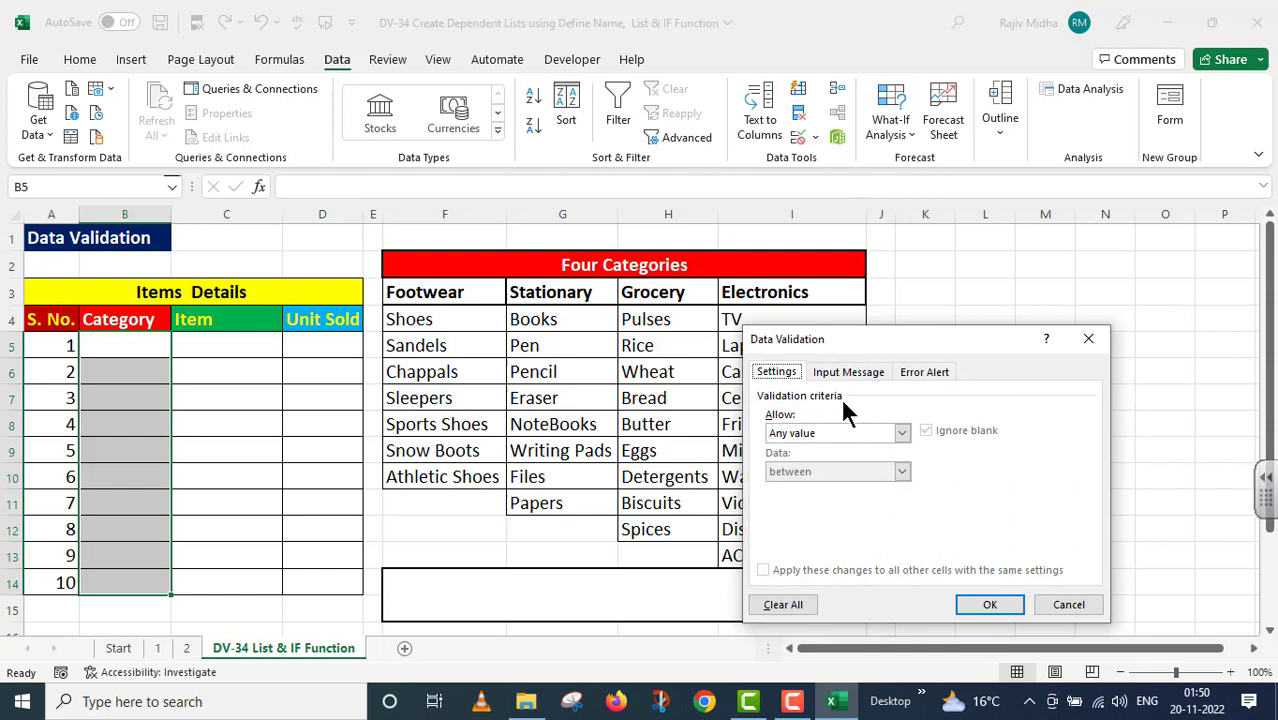
left_click(900, 436)
left_click(796, 487)
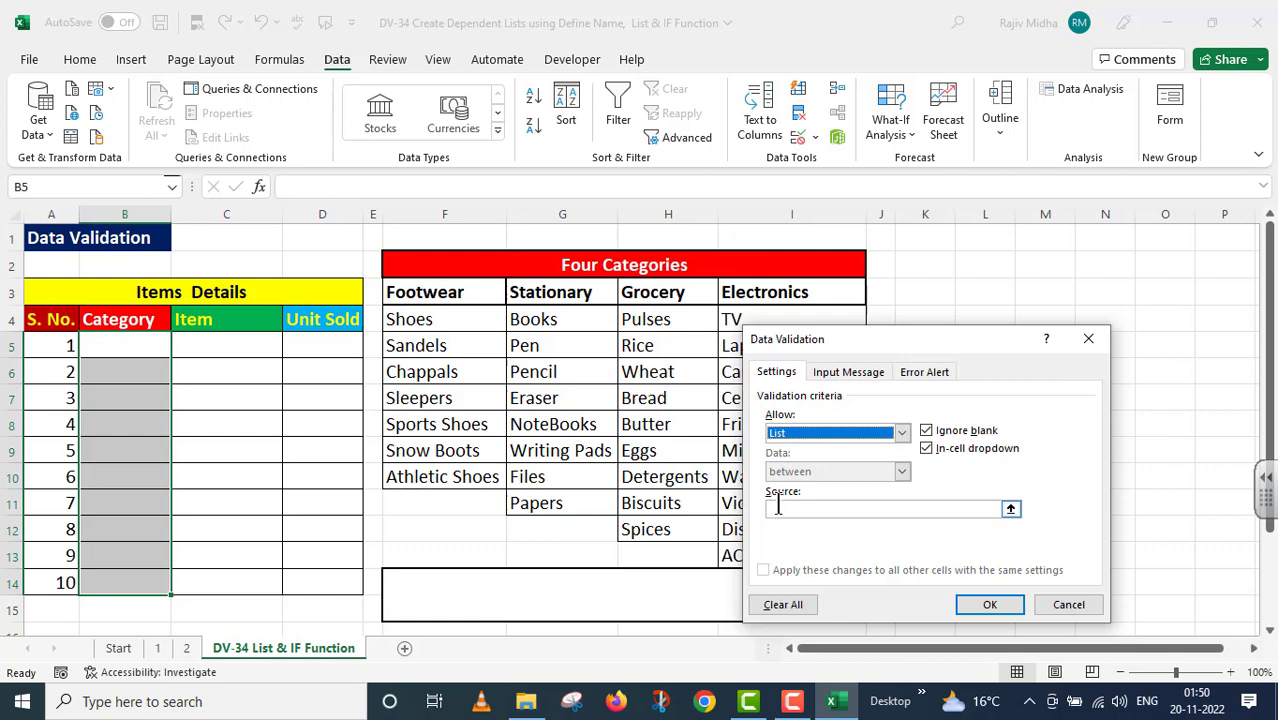
left_click(776, 512)
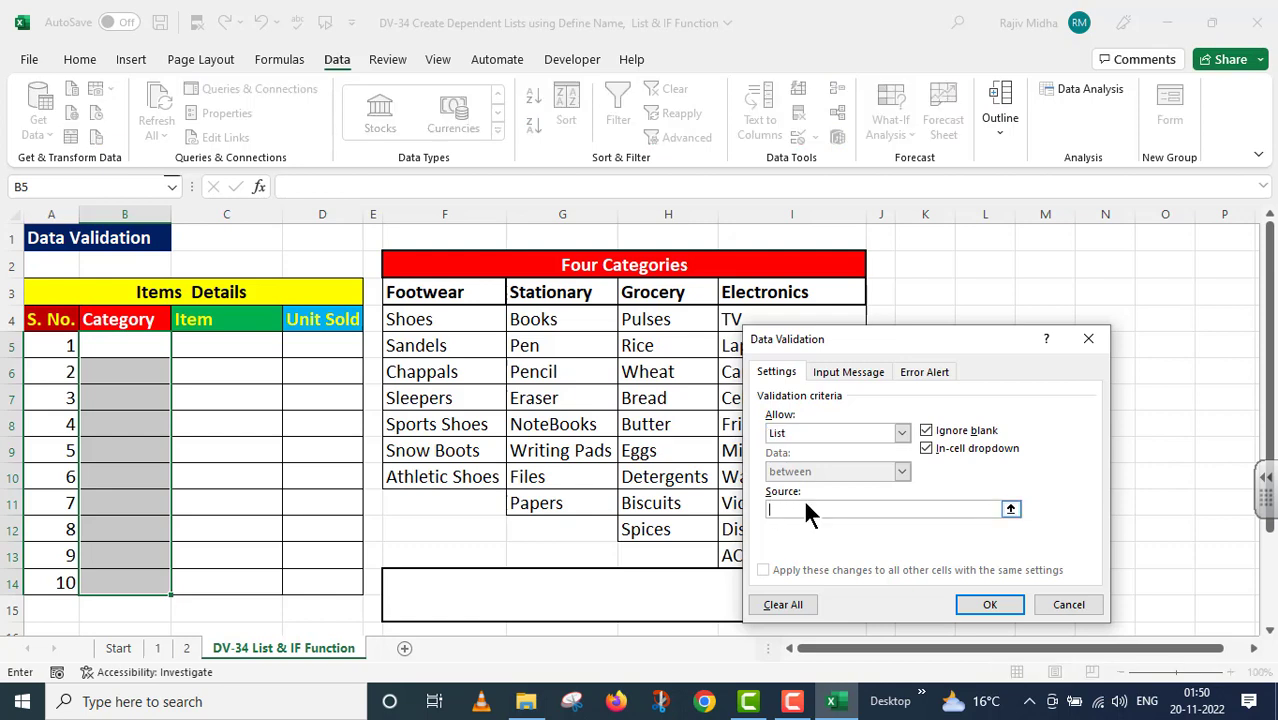
left_click(450, 290)
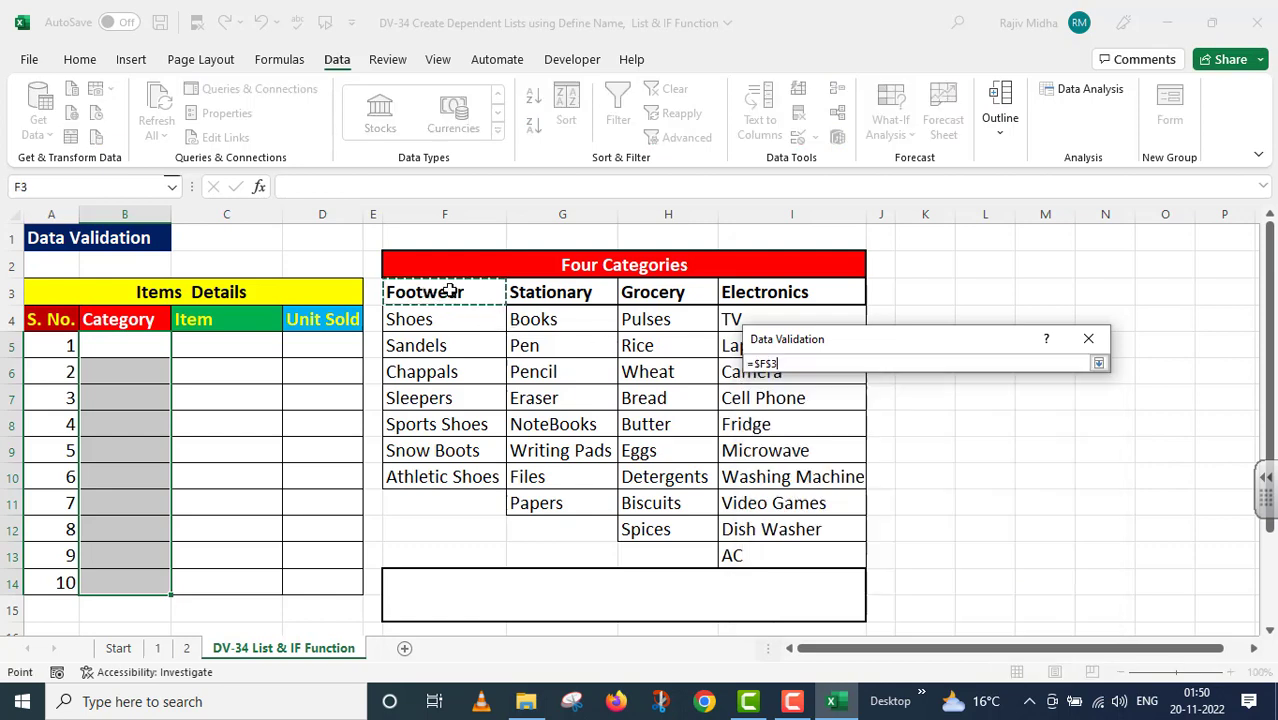
left_click_drag(450, 290, 780, 291)
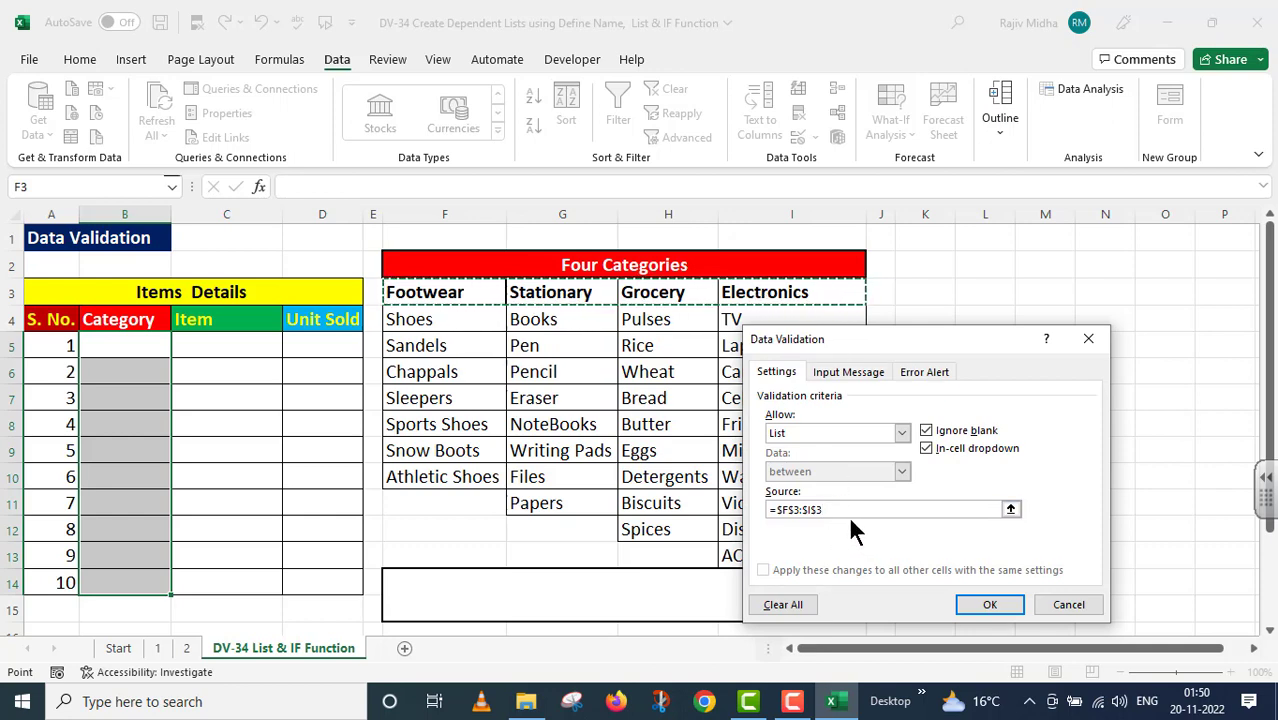
left_click(979, 604)
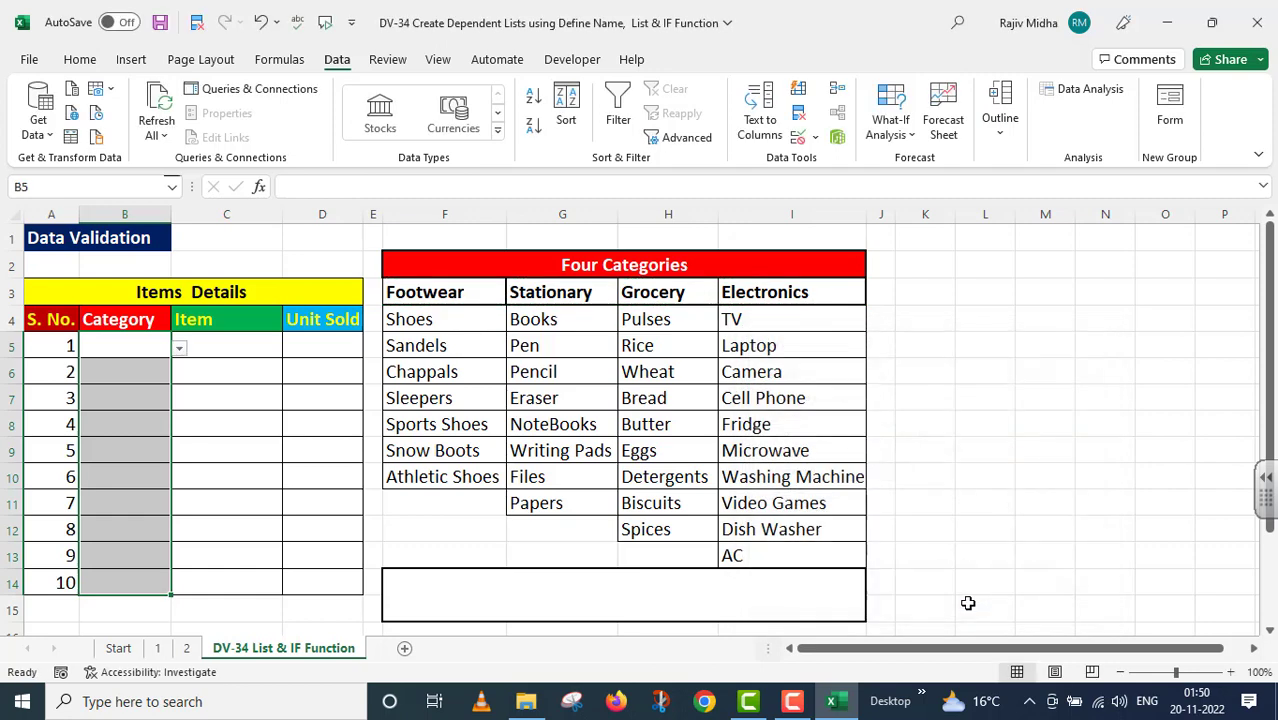
Try the Category dropdown in B5 by choosing Footwear, and change the selection to Stationary.
left_click(179, 348)
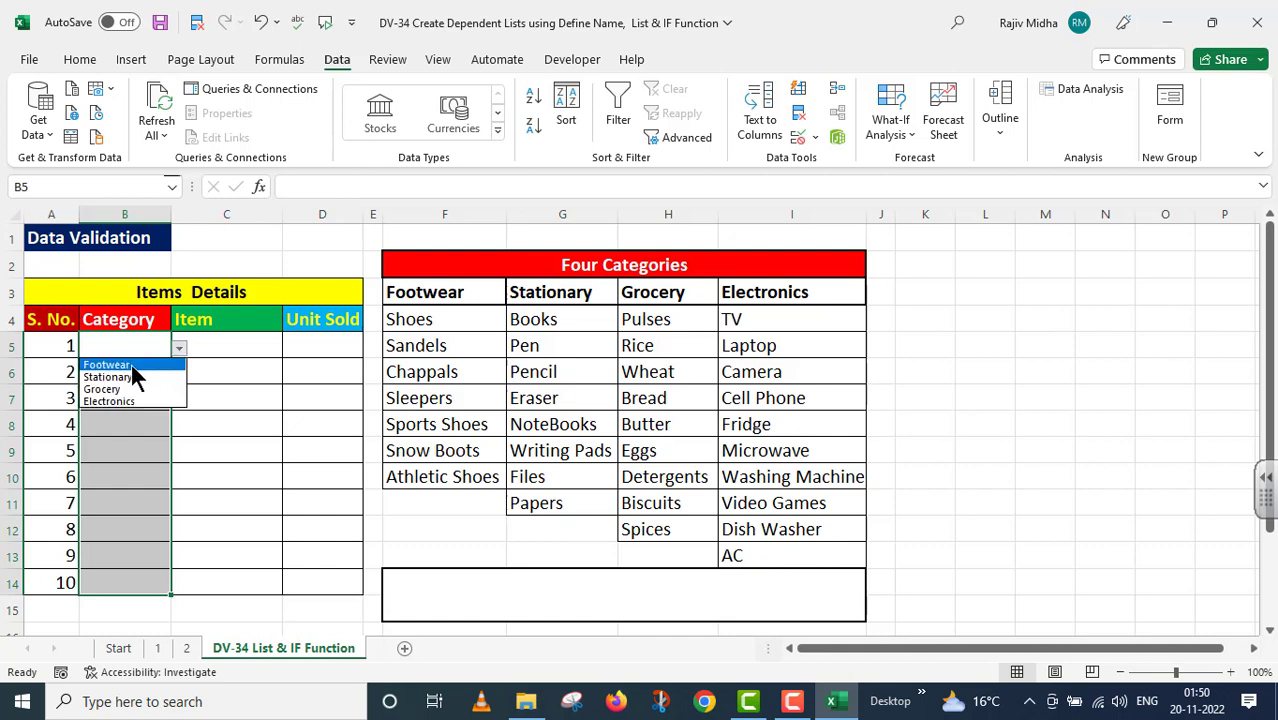
left_click(135, 364)
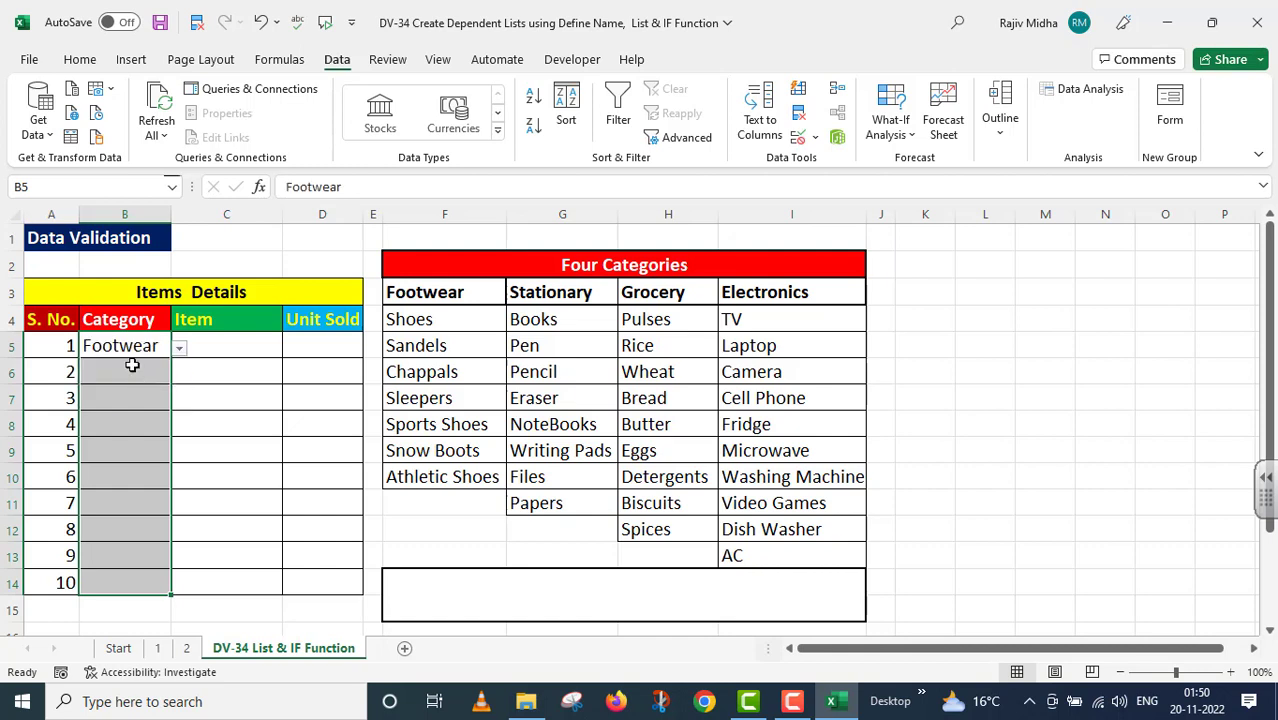
left_click(179, 348)
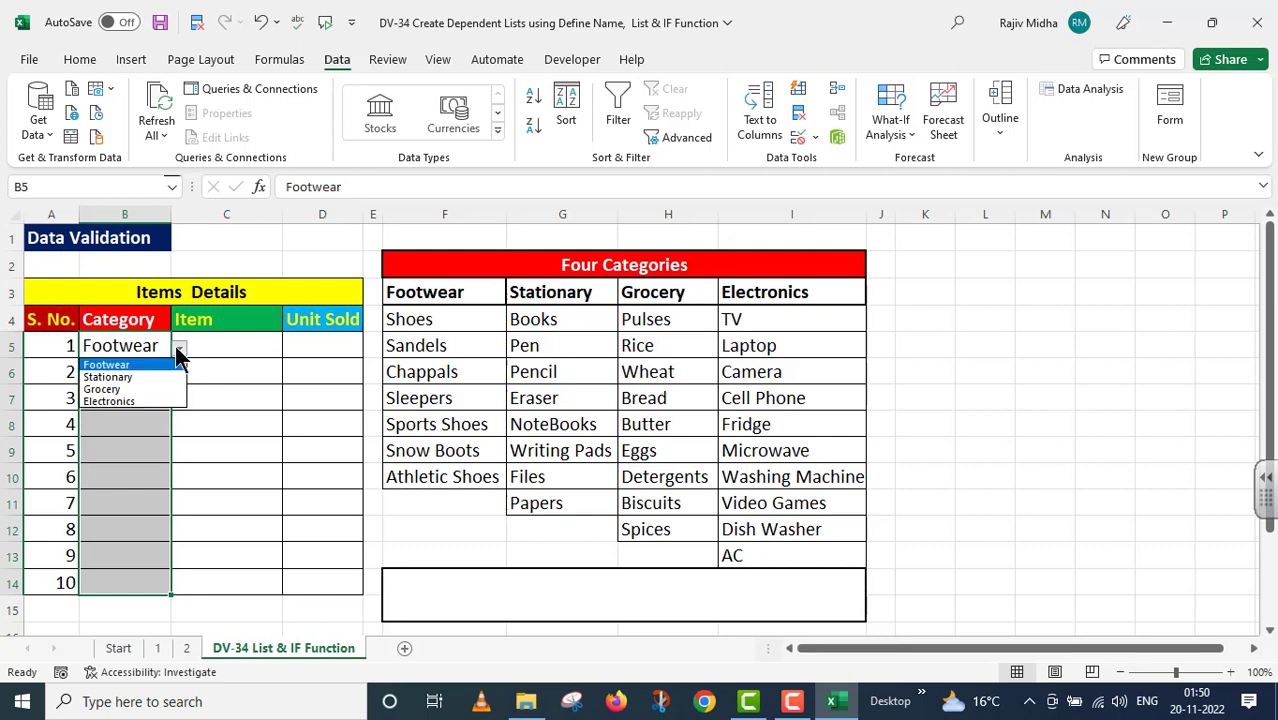
left_click(140, 377)
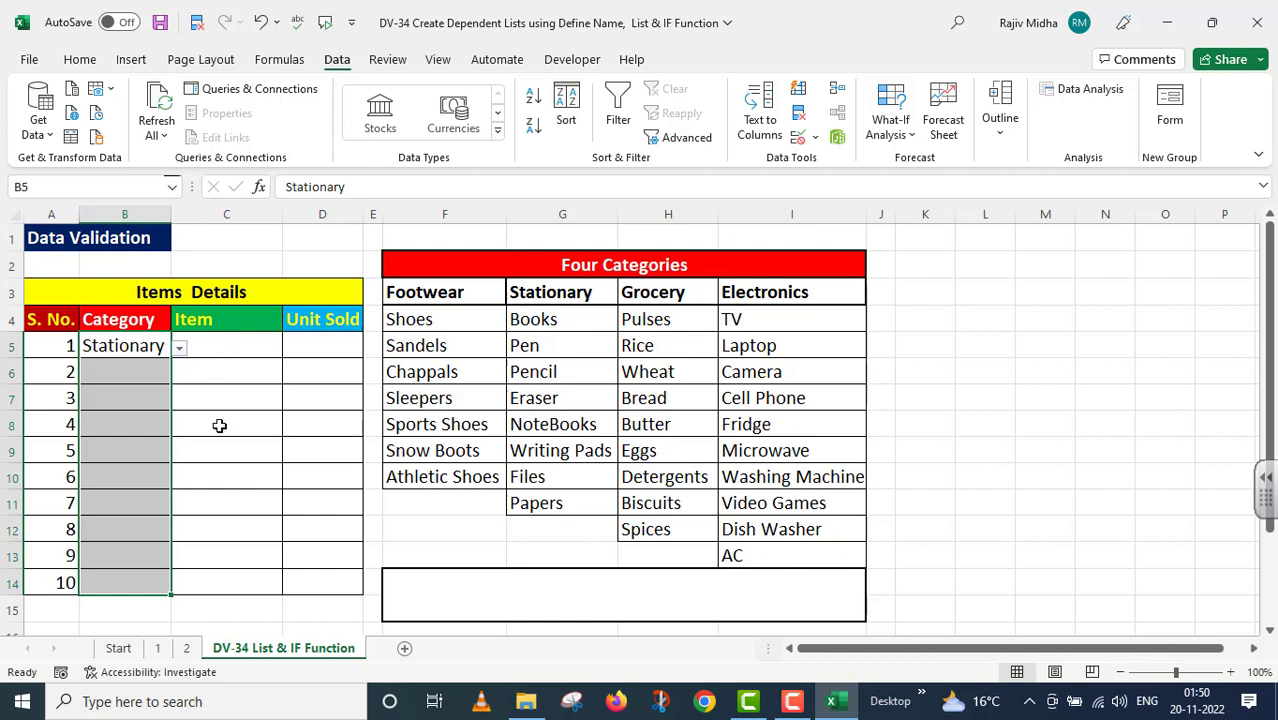
Define the name Footwear with Workbook scope for the footwear items in F4:F10.
left_click(220, 346)
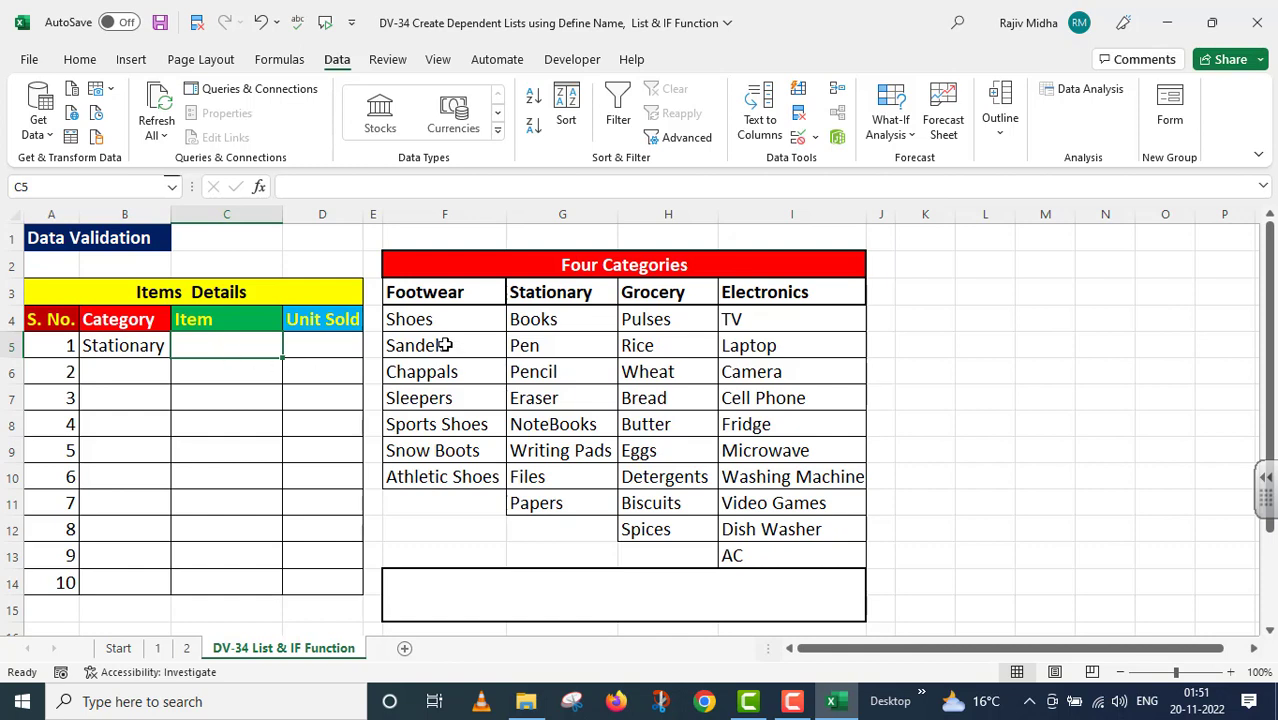
left_click(279, 60)
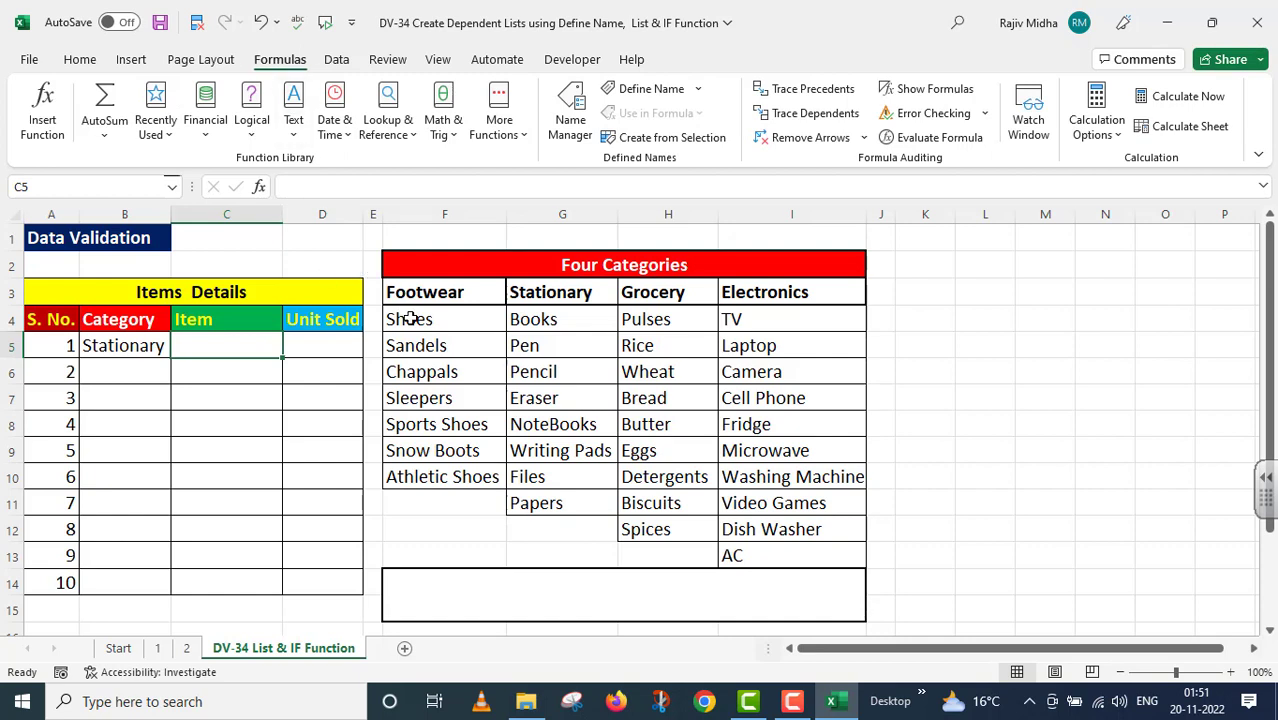
left_click_drag(410, 318, 411, 462)
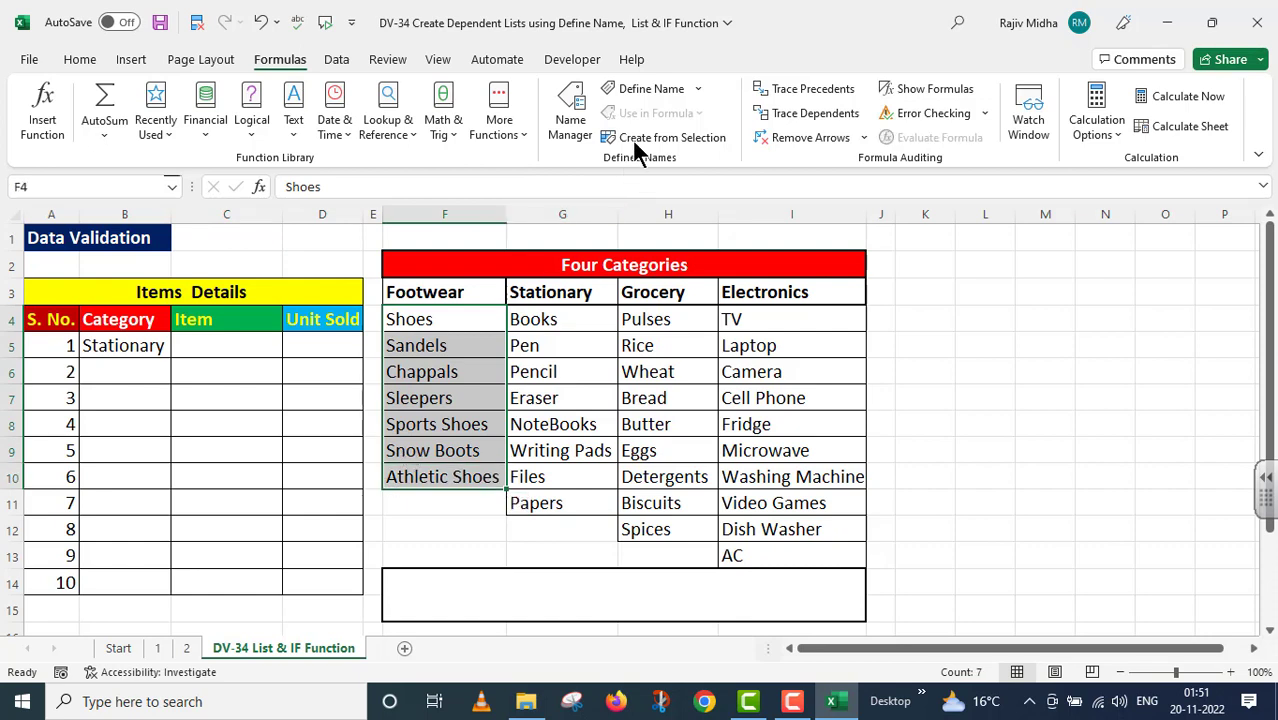
left_click(645, 90)
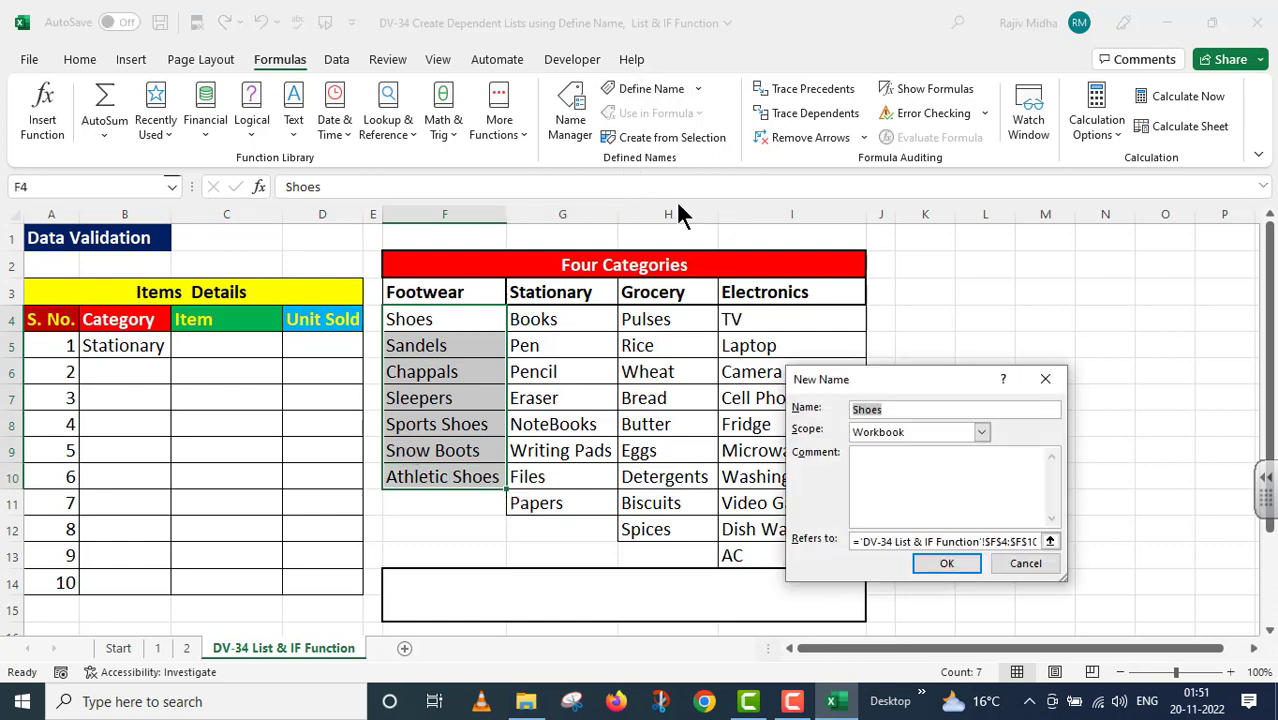
key("BackSpace")
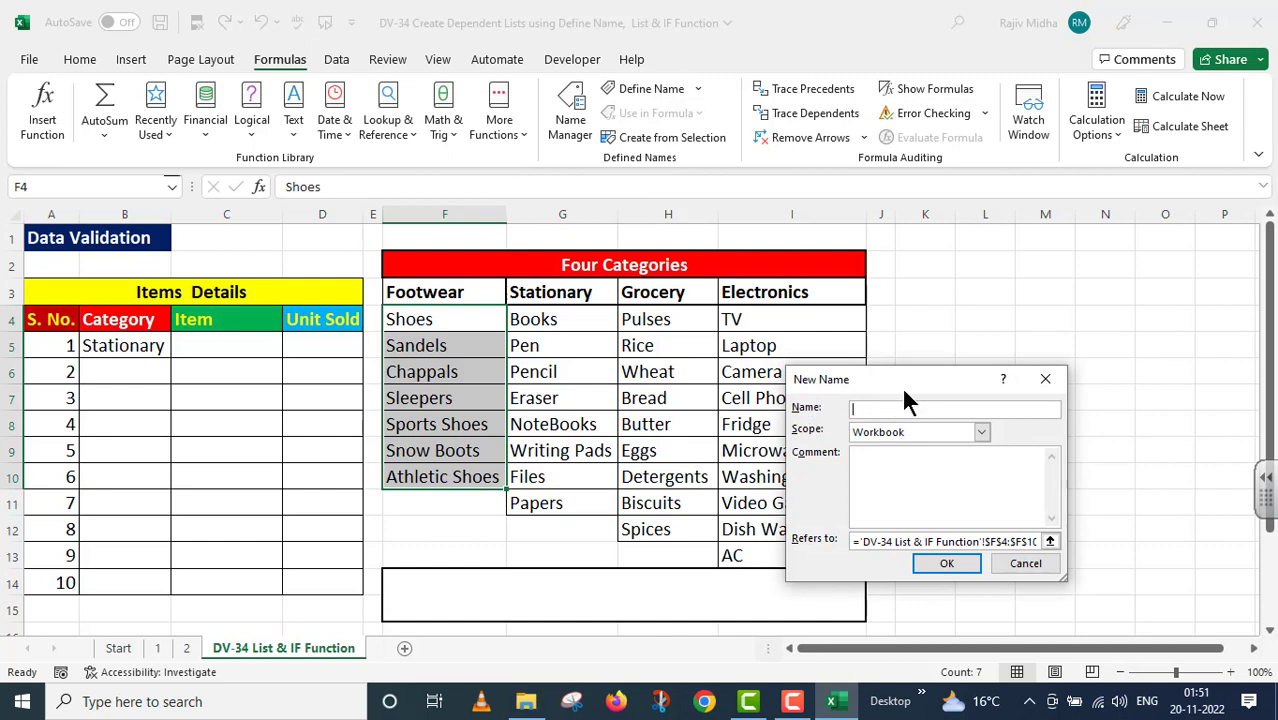
type("Footwear")
left_click(982, 433)
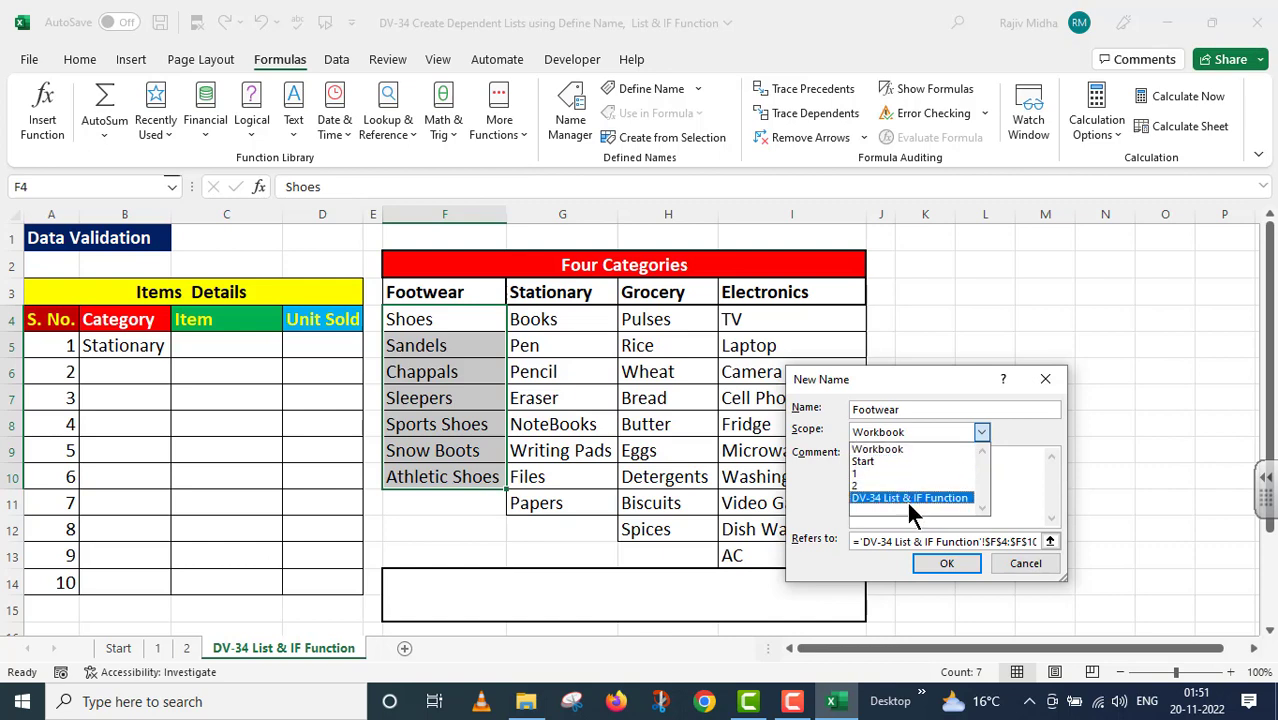
left_click(881, 452)
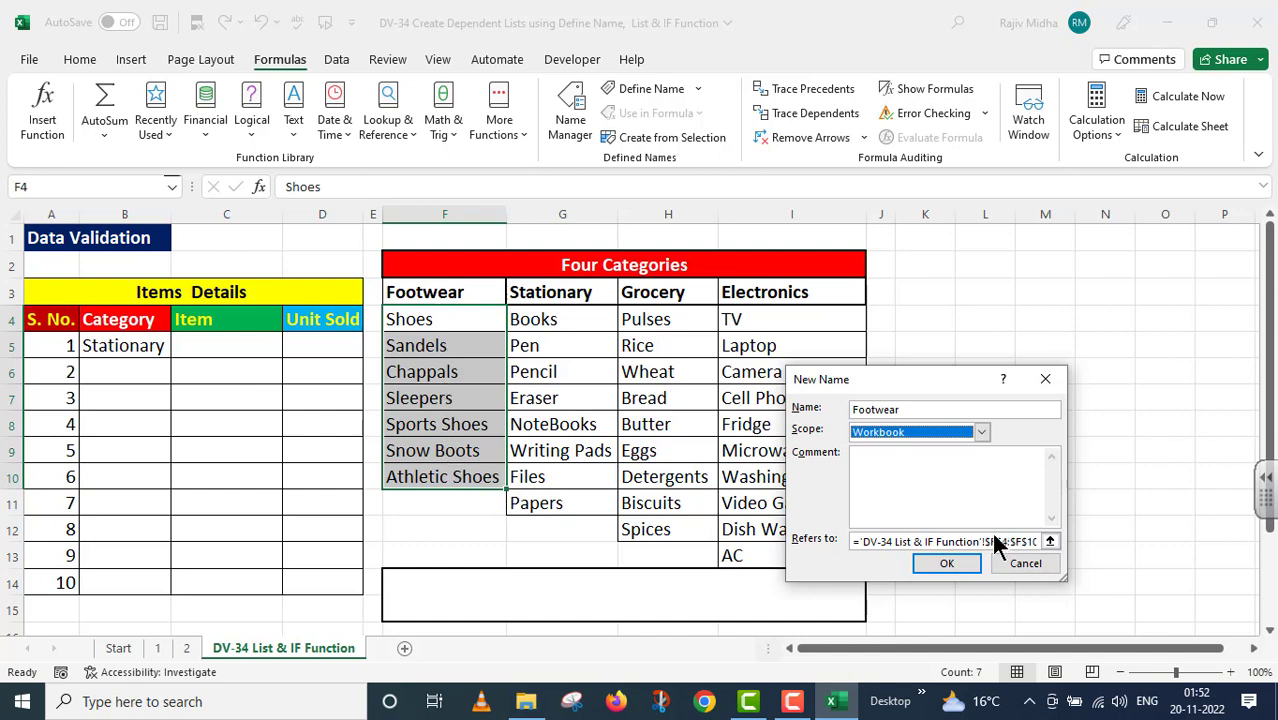
left_click(946, 563)
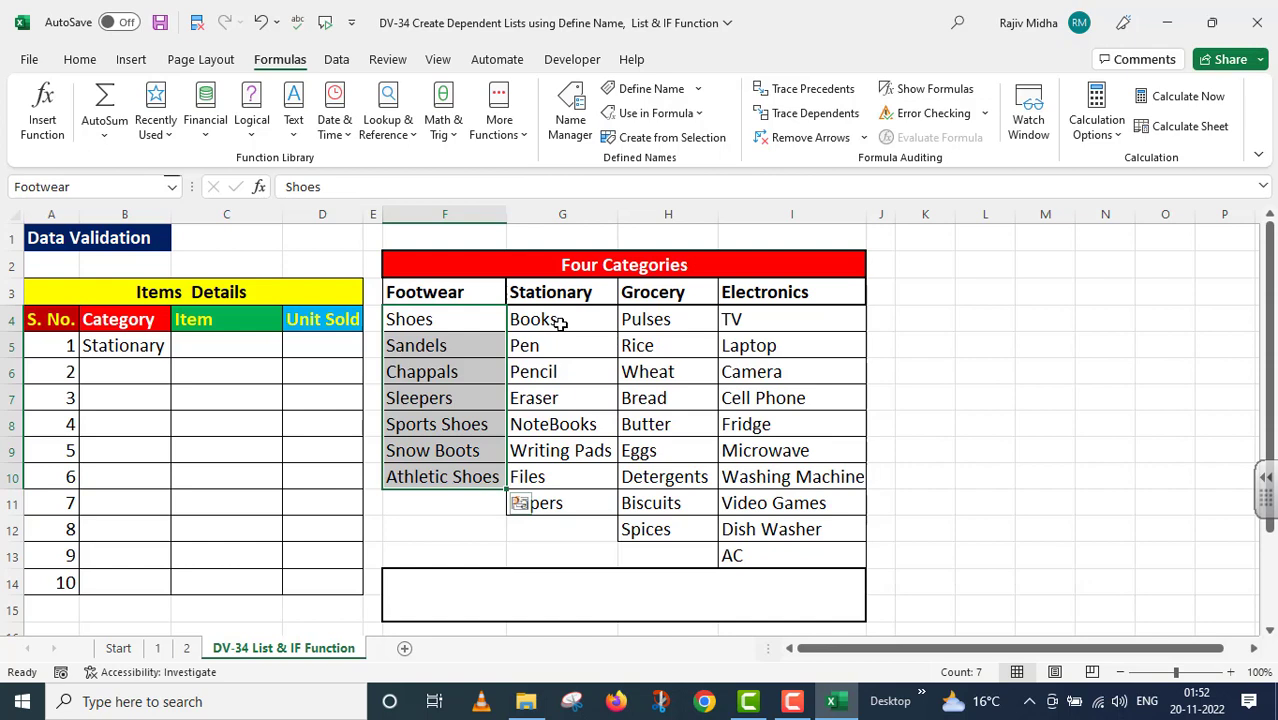
Define the name Stationary for the stationary items in G4:G11.
left_click(557, 318)
left_click_drag(557, 318, 559, 500)
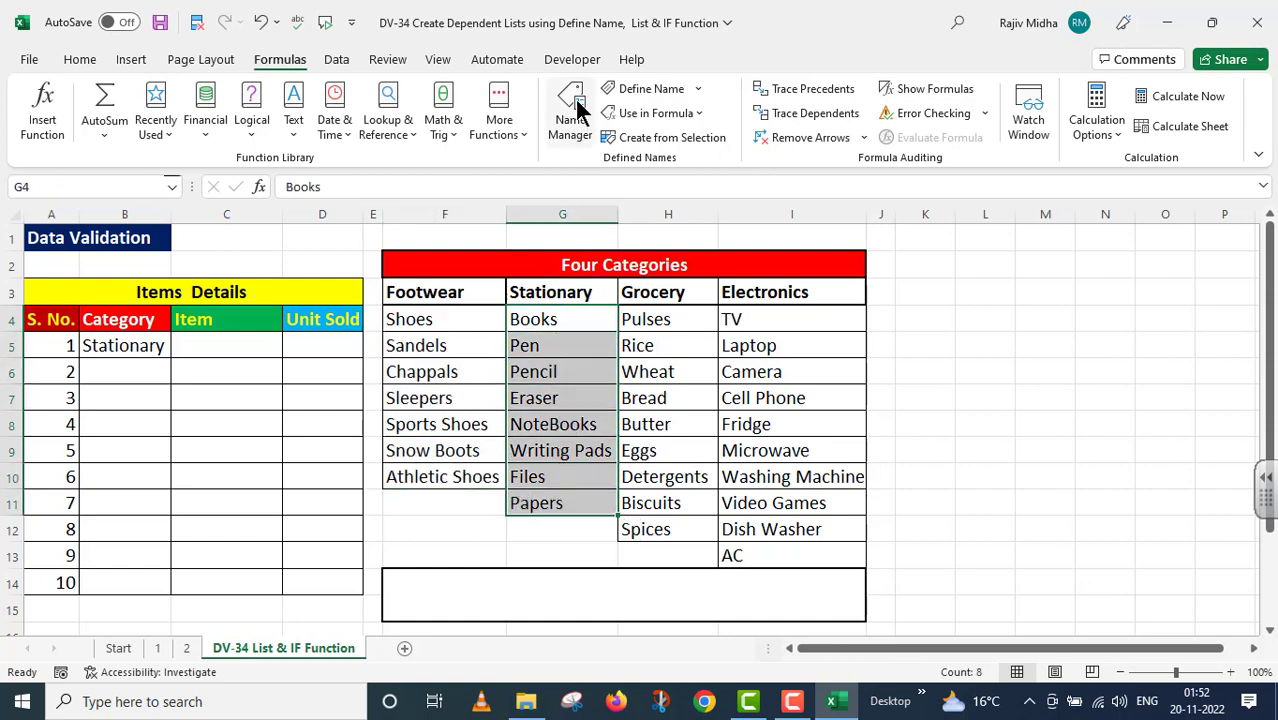
left_click(660, 92)
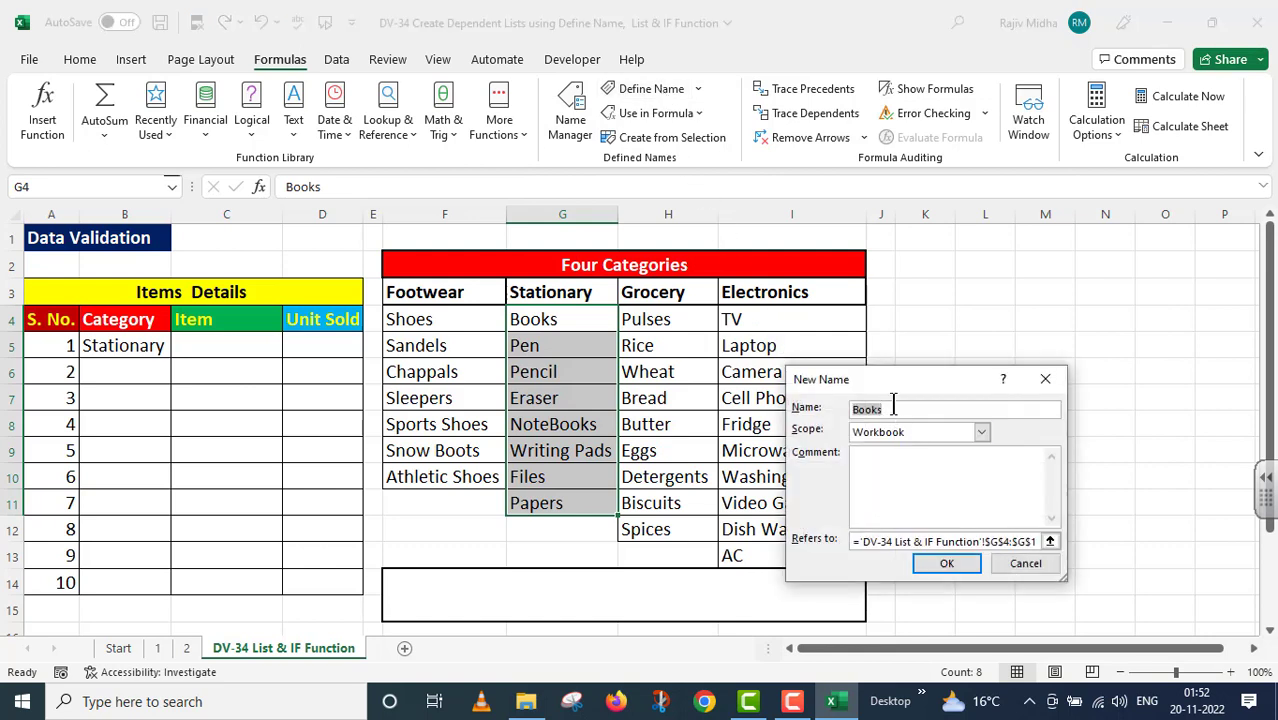
key("BackSpace")
type("Stationary")
left_click(947, 566)
Define the name Grocery for the grocery items in H4:H12.
left_click_drag(667, 316, 668, 525)
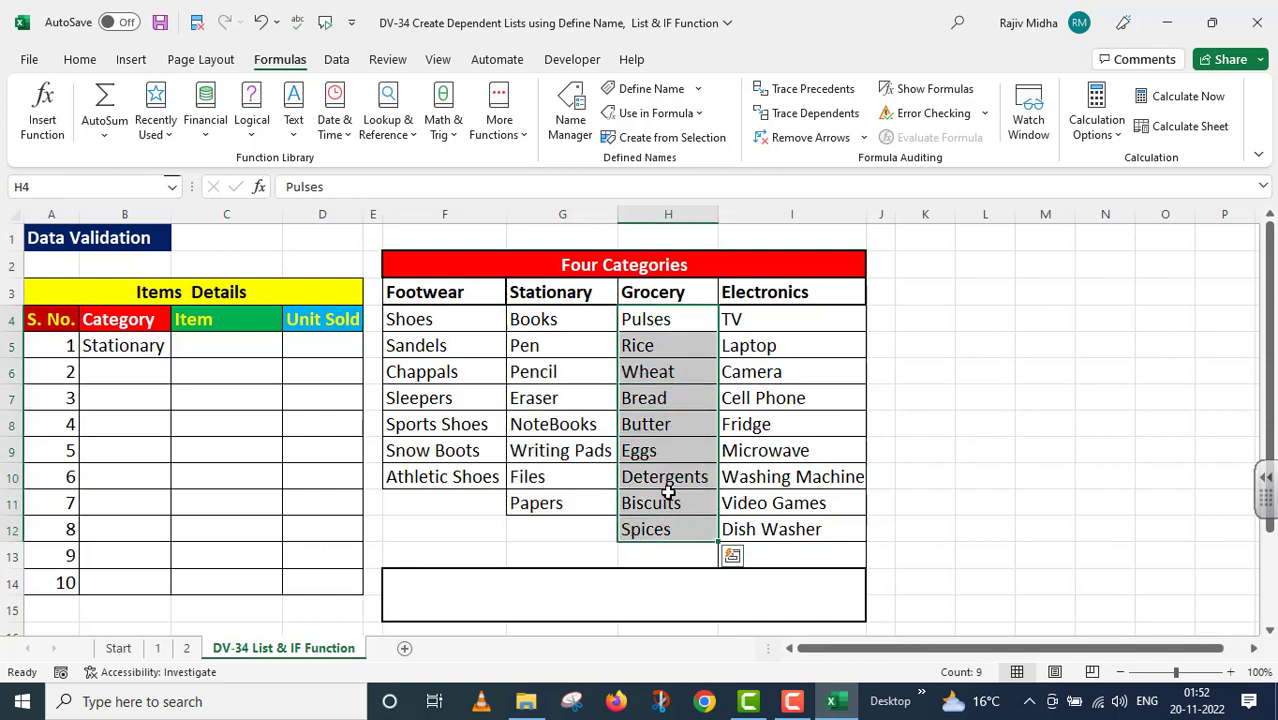
left_click(661, 88)
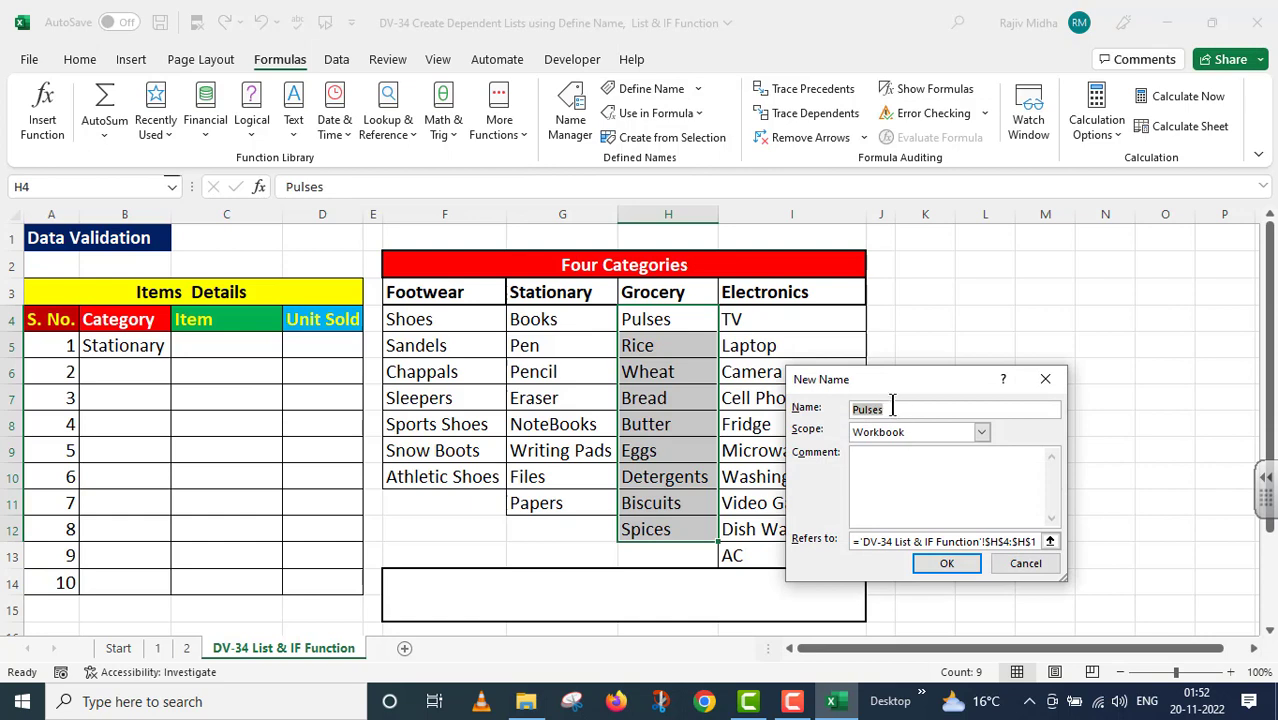
key("BackSpace")
type("Grocery")
left_click(950, 567)
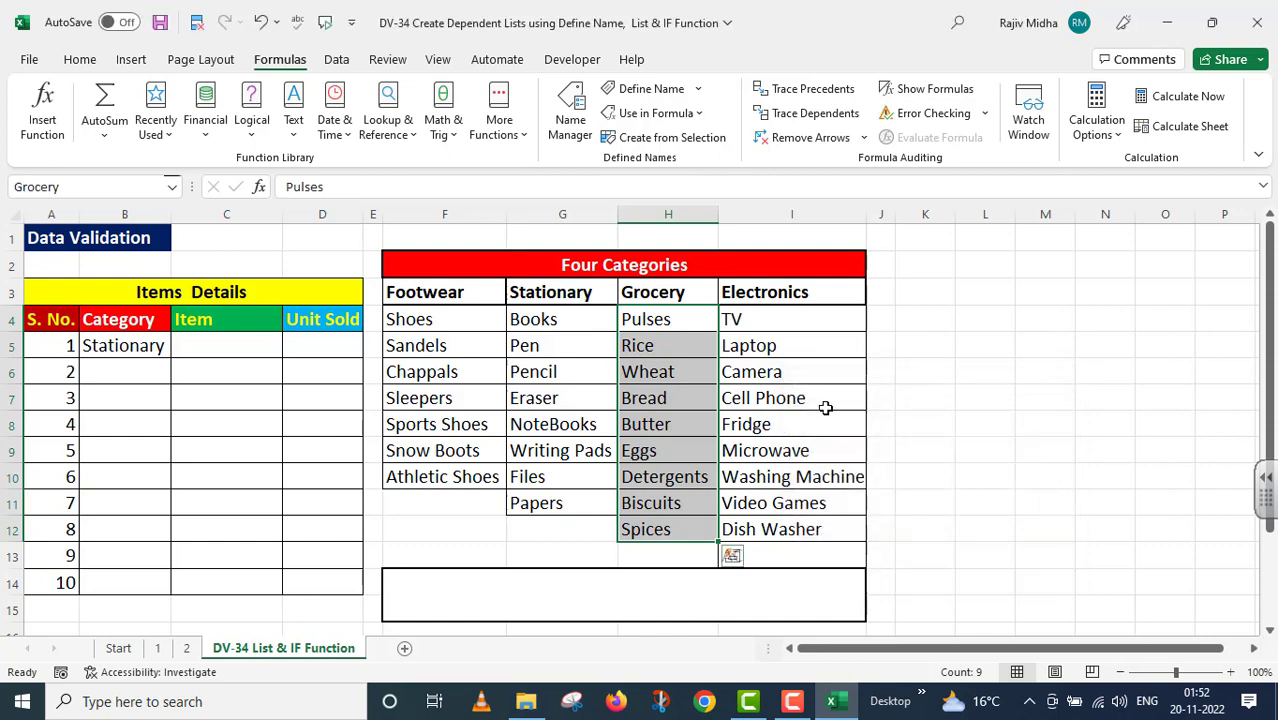
Define the name Electronics for the items in I4:I13 and check the list of defined names.
left_click_drag(767, 317, 767, 546)
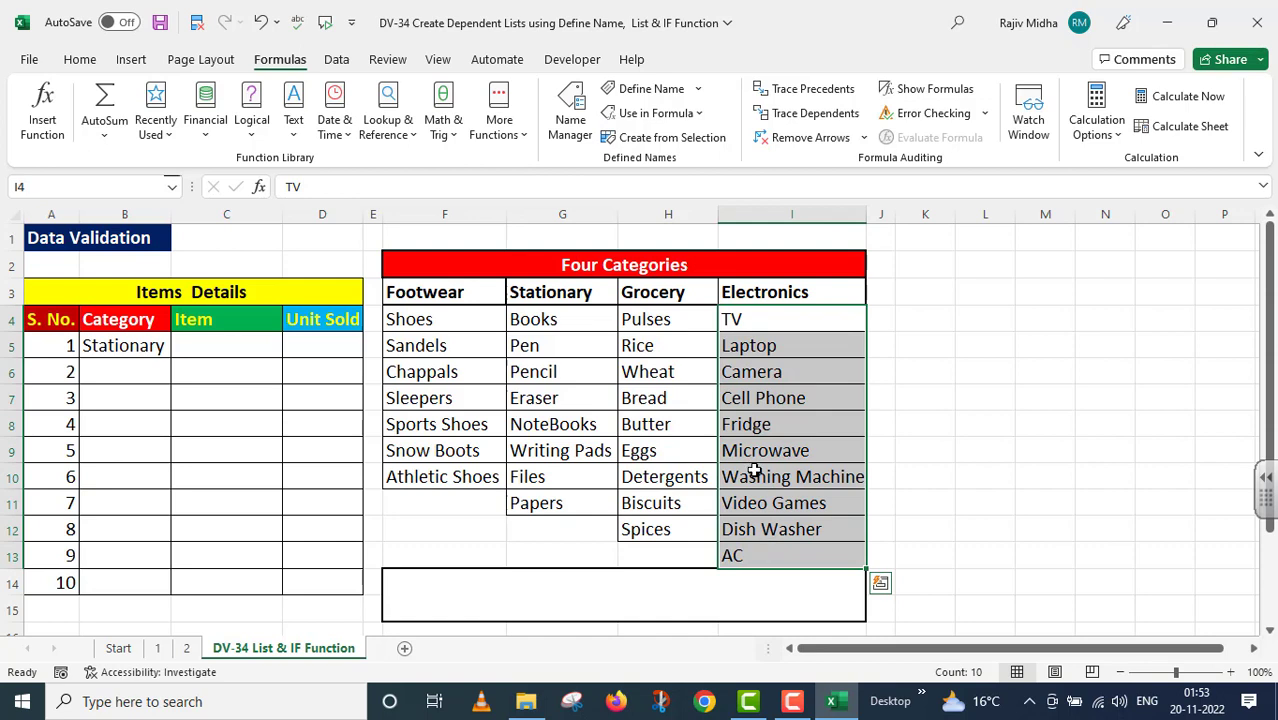
left_click(650, 89)
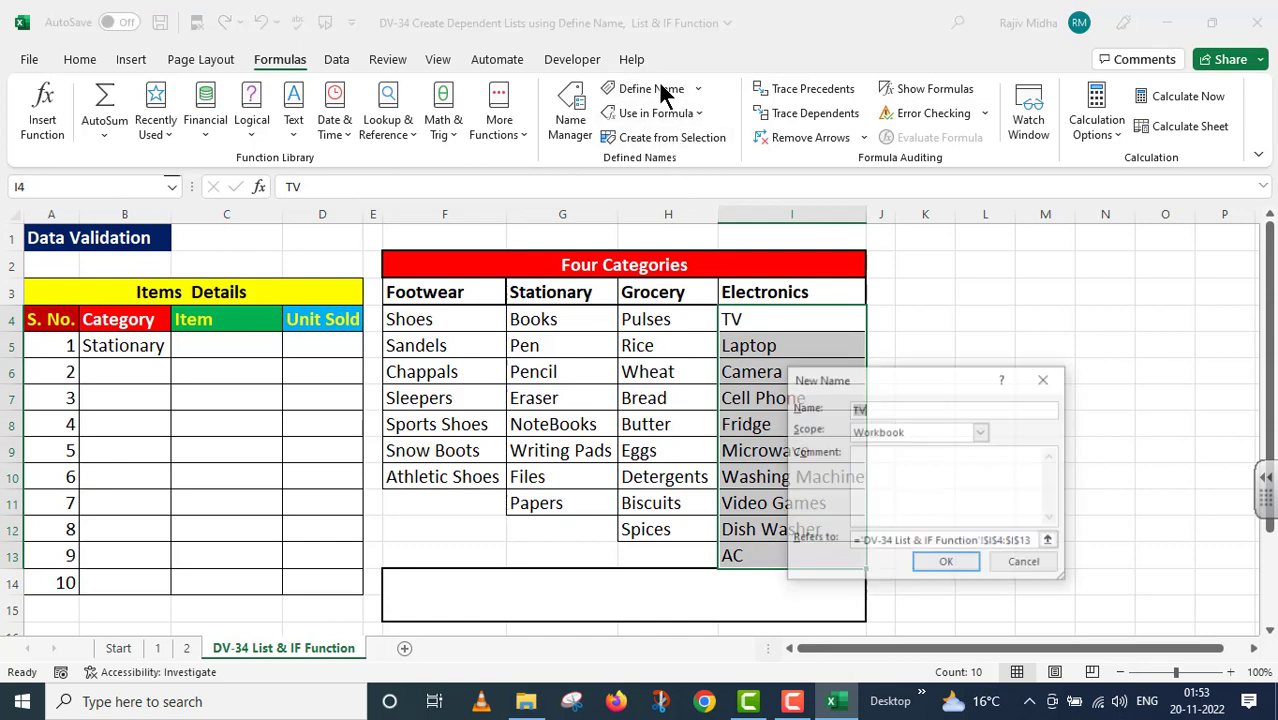
type("E")
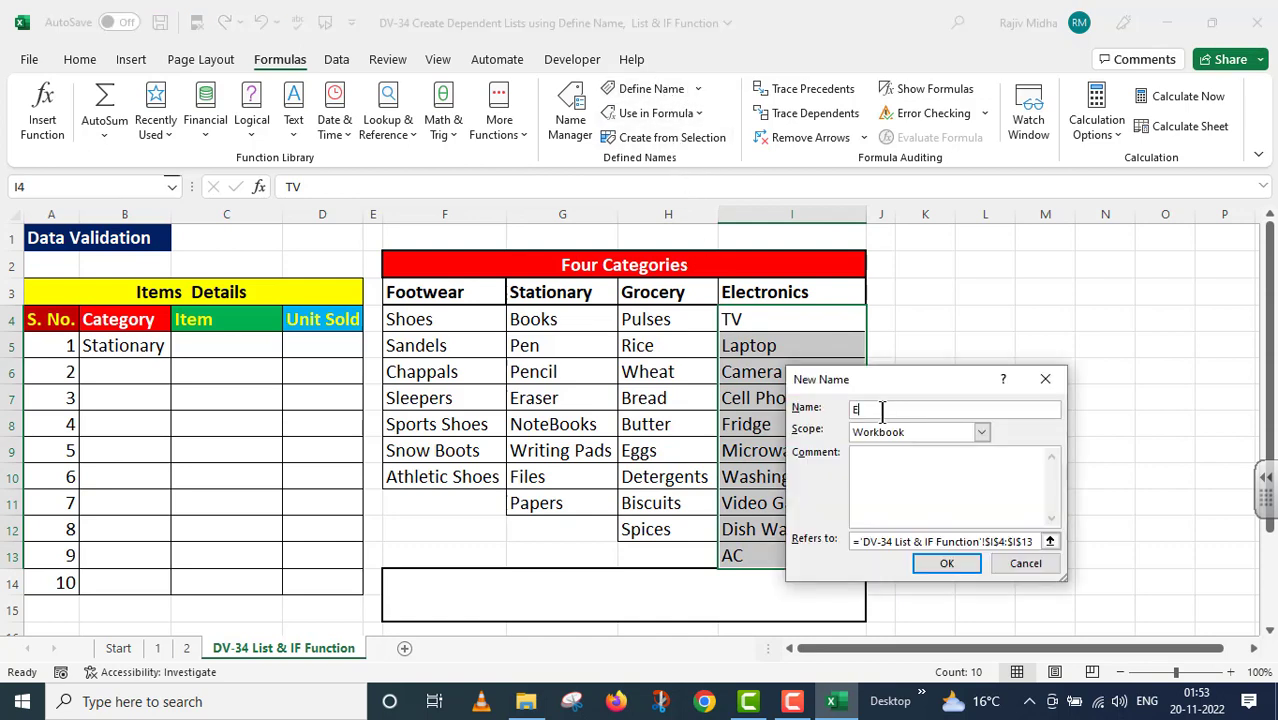
type("lectronics")
left_click(934, 564)
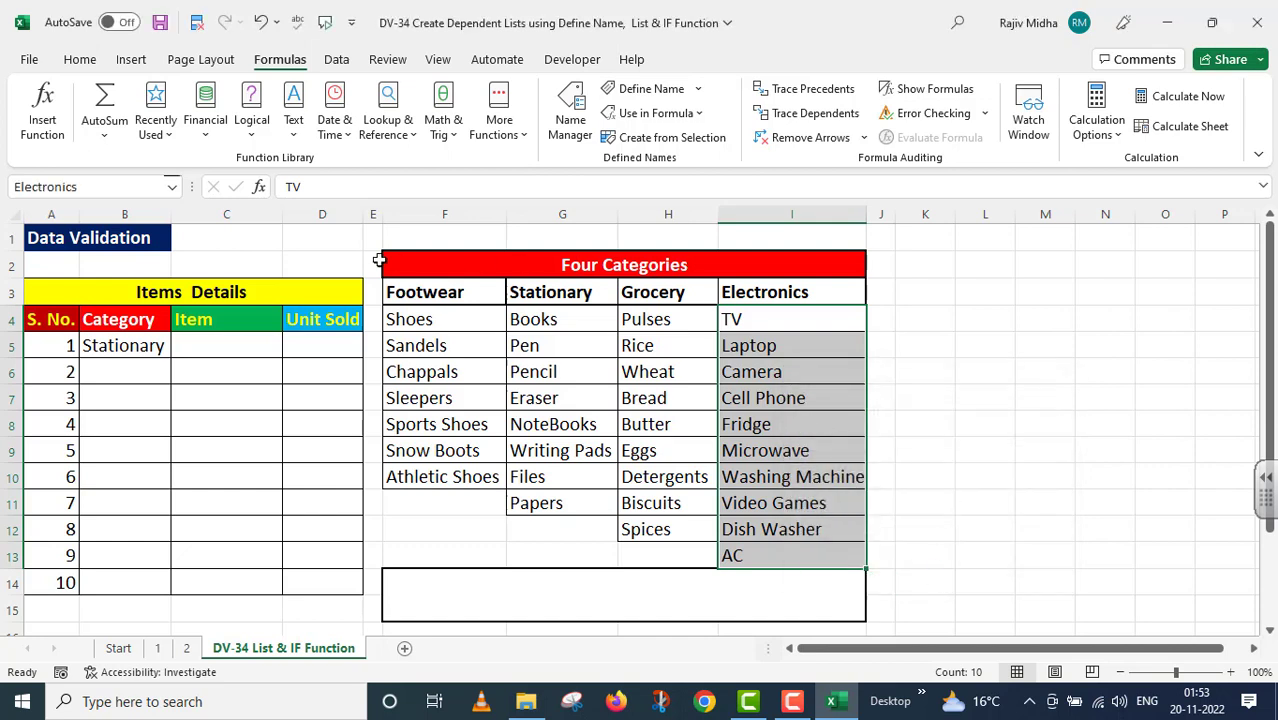
left_click(174, 187)
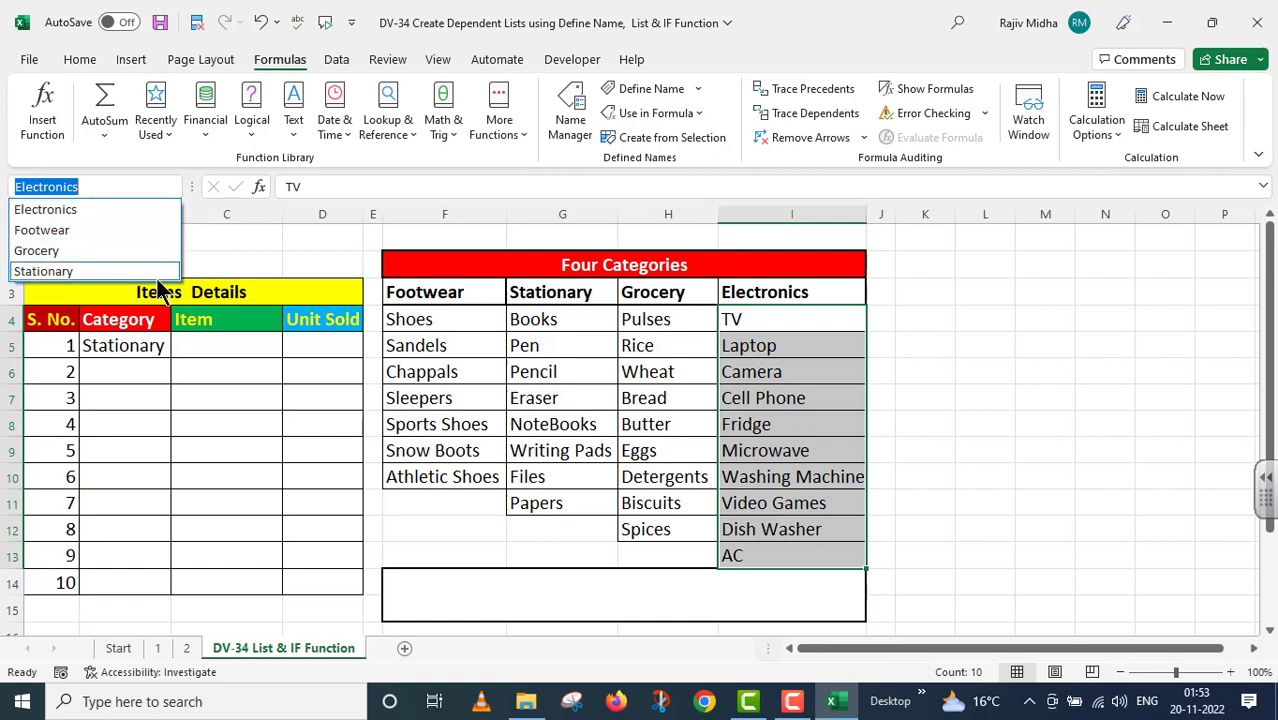
left_click(208, 339)
Start a data validation rule for cell C5 in the Item column that allows a List.
left_click(210, 343)
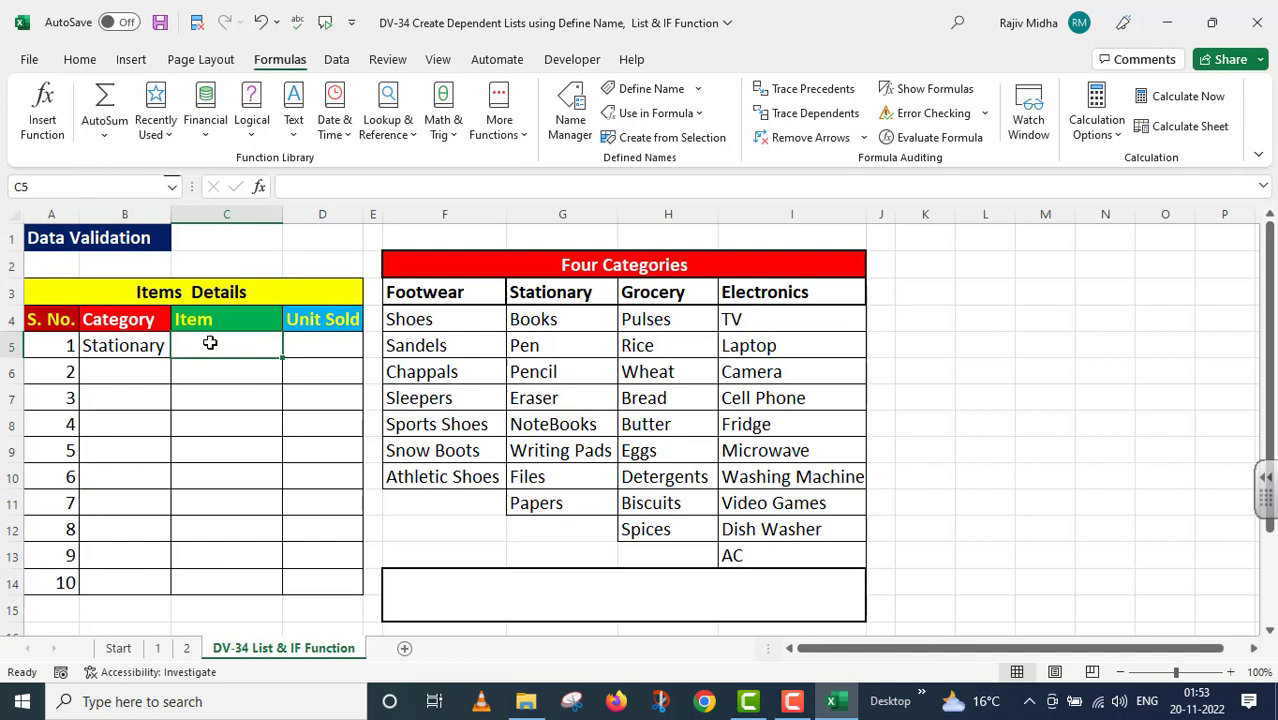
left_click(338, 59)
left_click(815, 138)
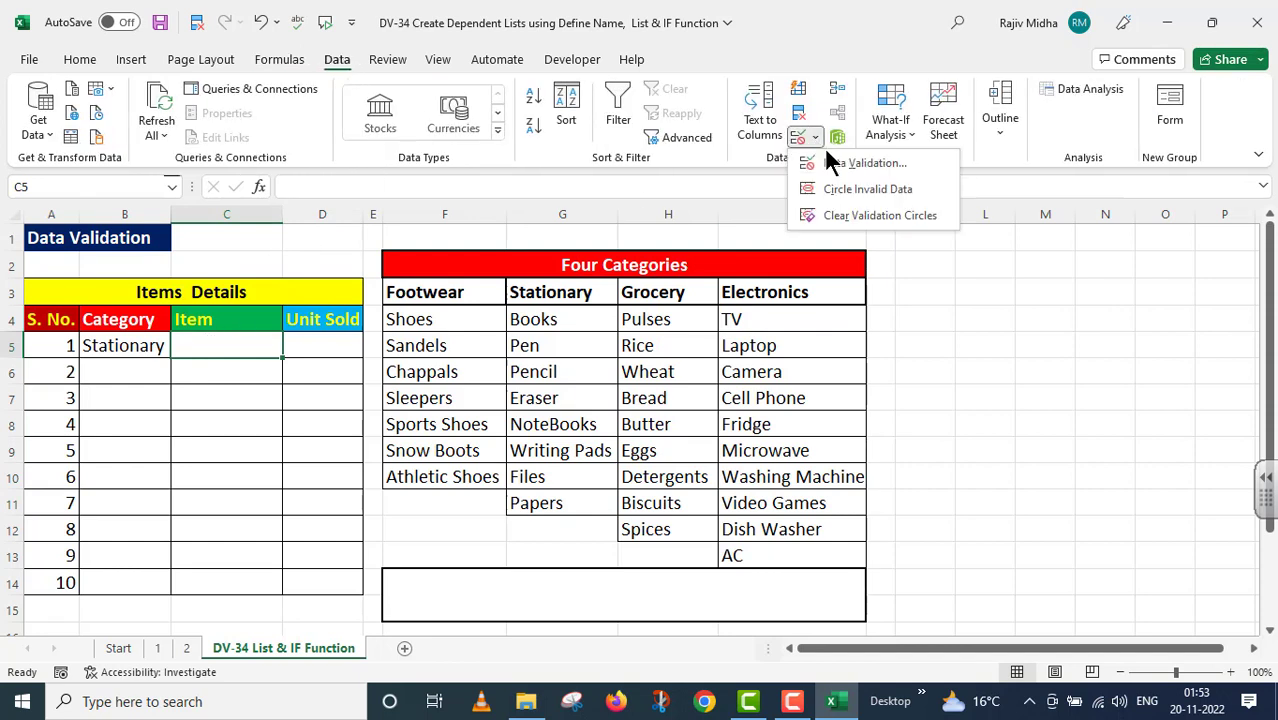
left_click(840, 163)
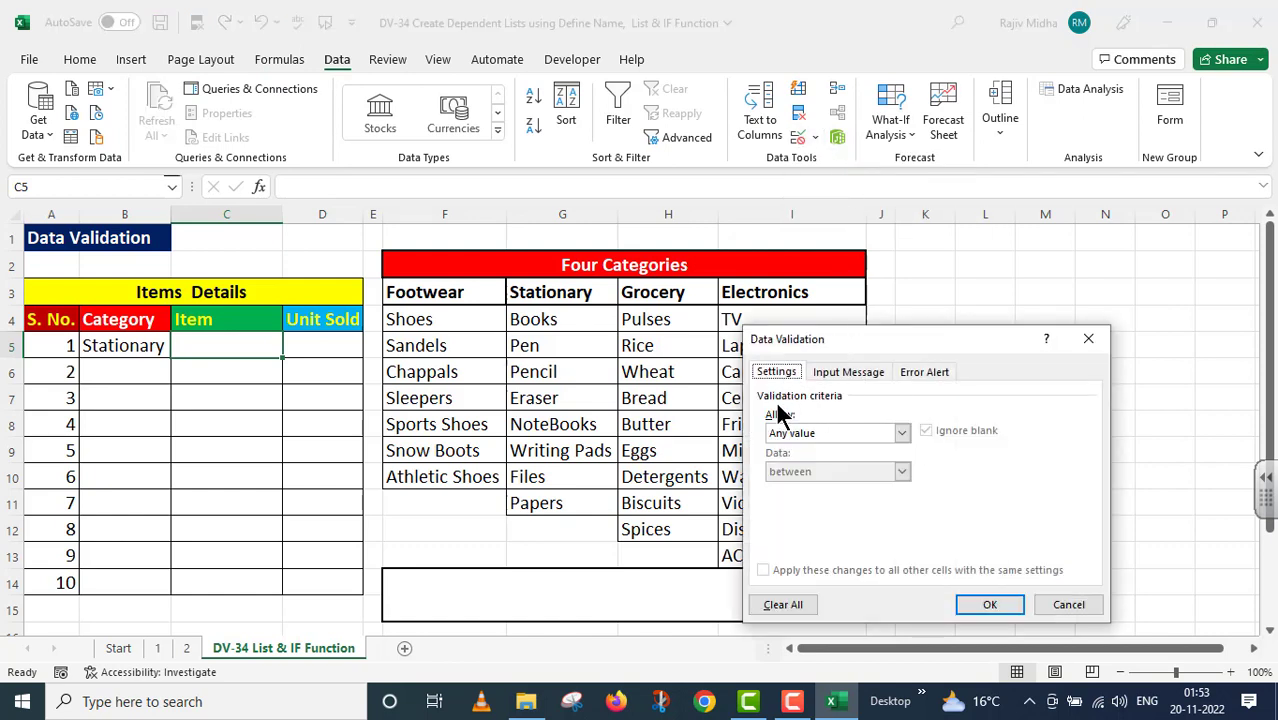
left_click(902, 432)
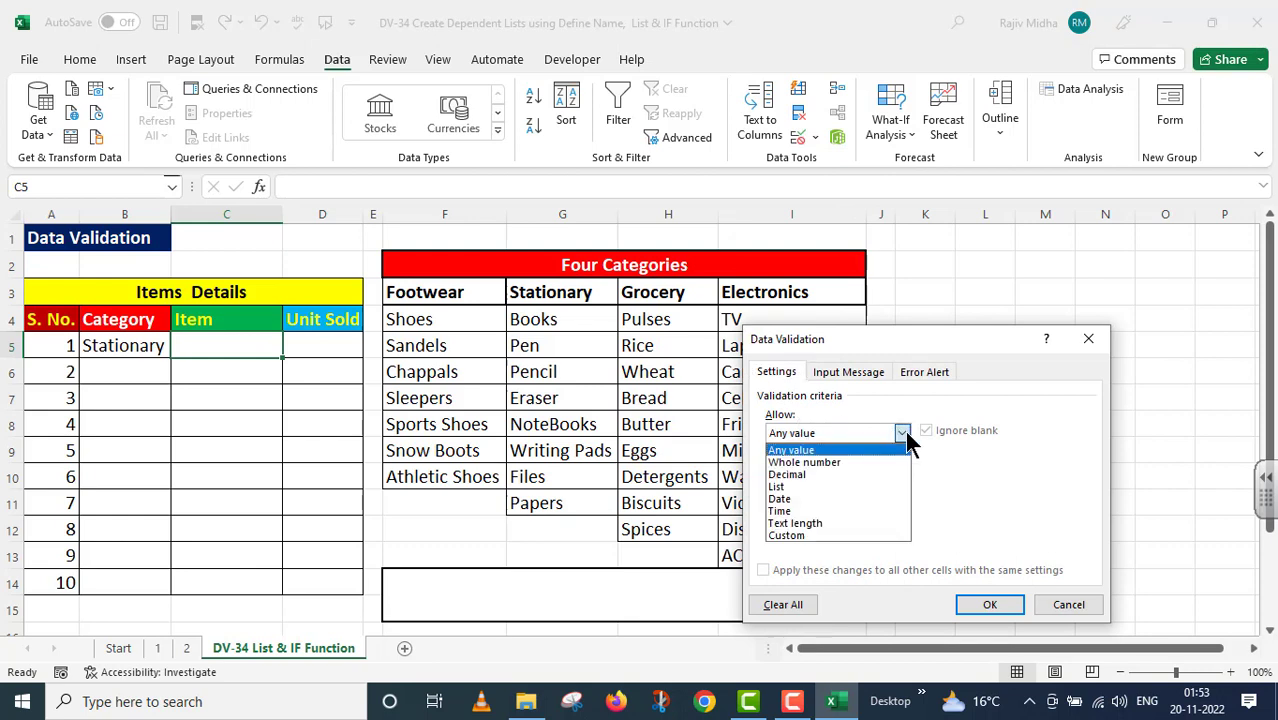
left_click(804, 486)
Set C5's list source to =IF(B5="Footwear",Footwear,IF(B5="Stationary",Stationary,IF(B5="Grocery",Grocery,Electronics))) and apply the validation.
left_click(814, 510)
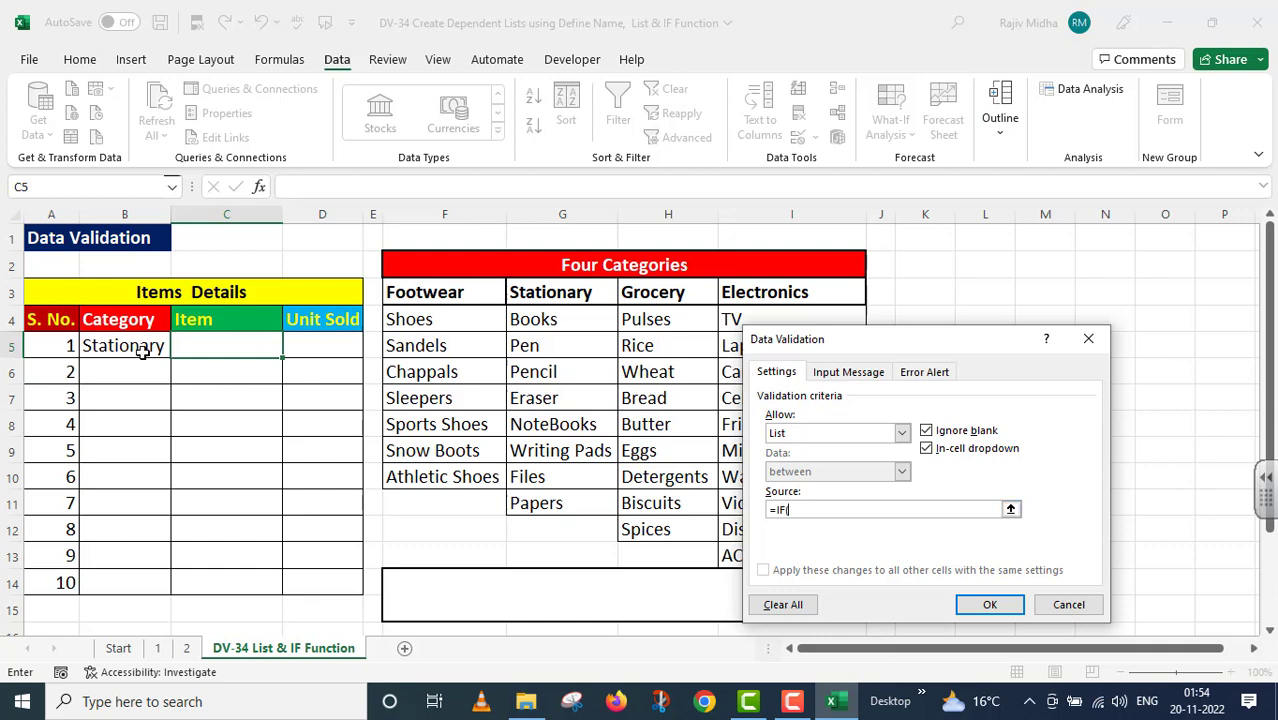
type("B5=\"Footwear\",Footwear")
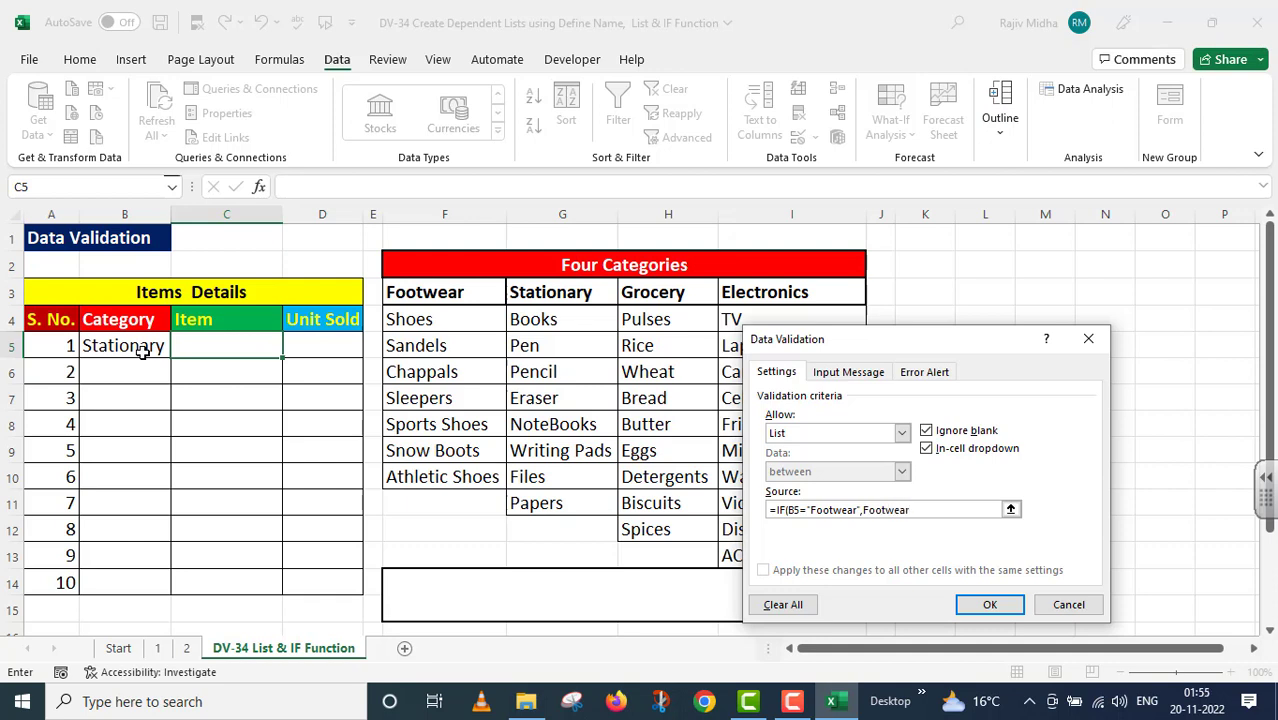
type(",IF(B5=\"Stationary\"")
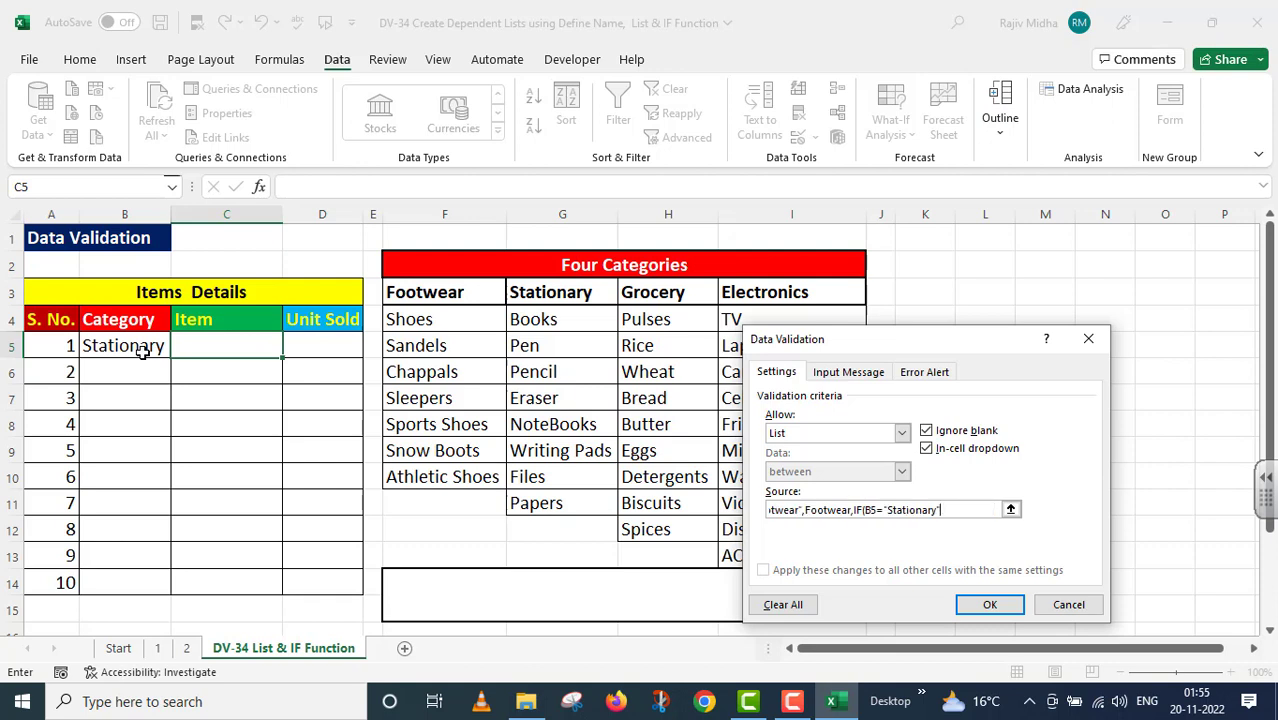
type(",Stationary,IF(")
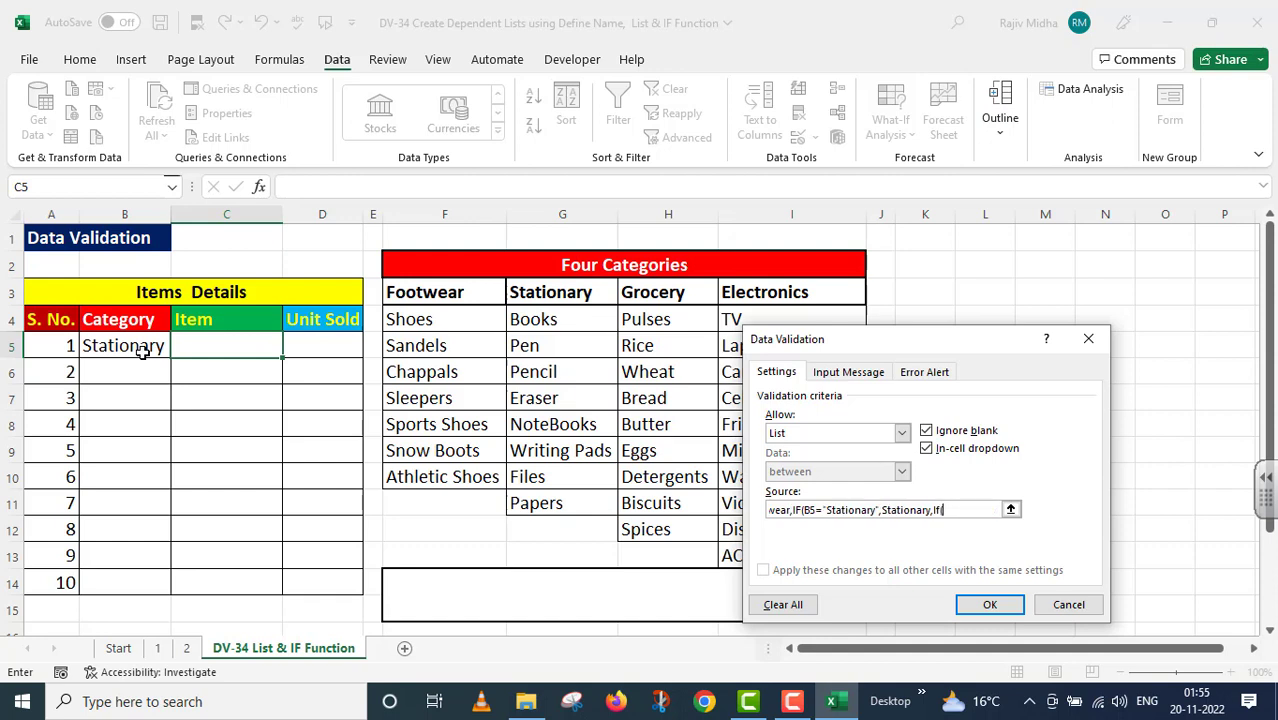
type("B5=\"Grocery\"")
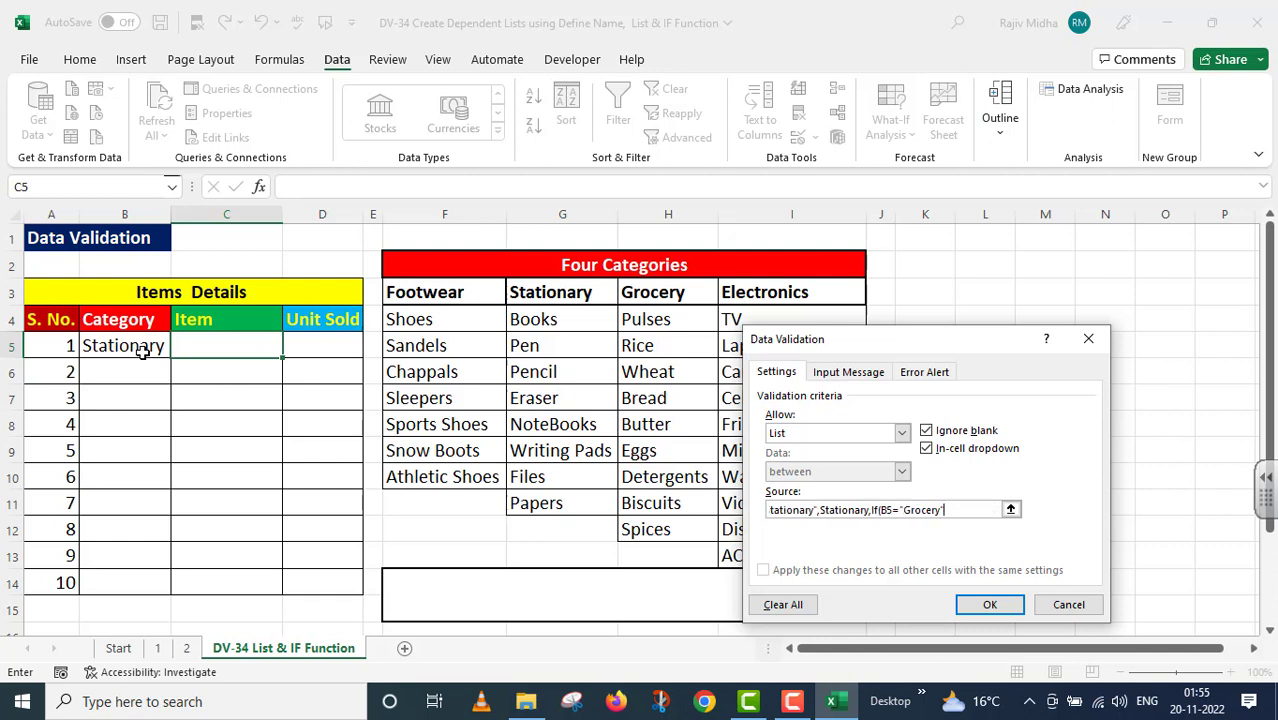
type(",Grocery,Electr")
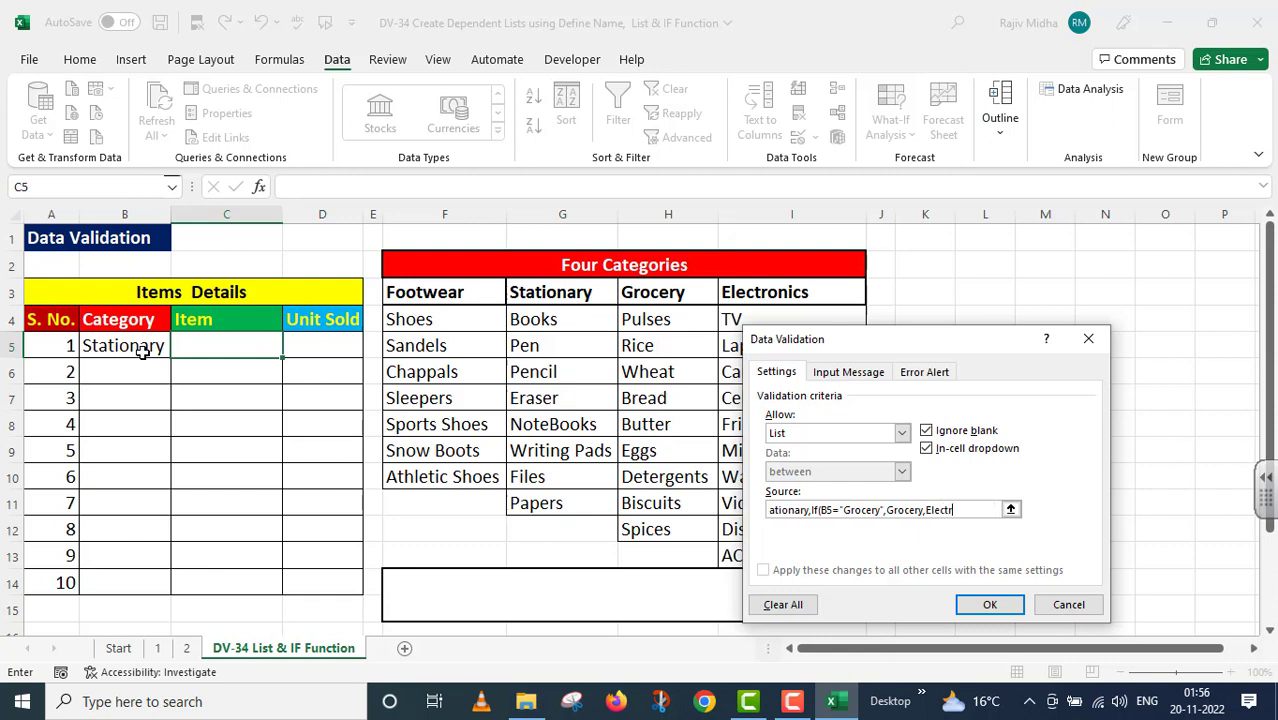
type("onics)))")
left_click(989, 606)
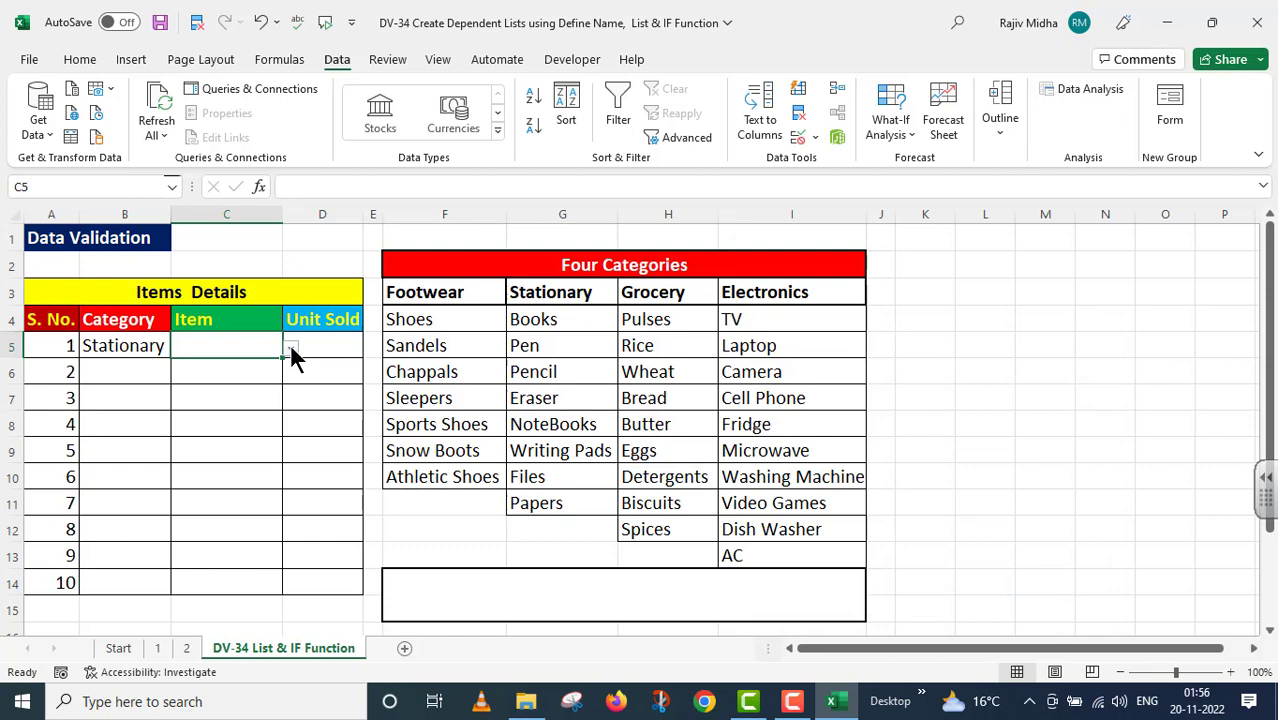
Test the item dropdown in C5 under the Stationary category by choosing Books, Pen and finally Pencil.
left_click(290, 350)
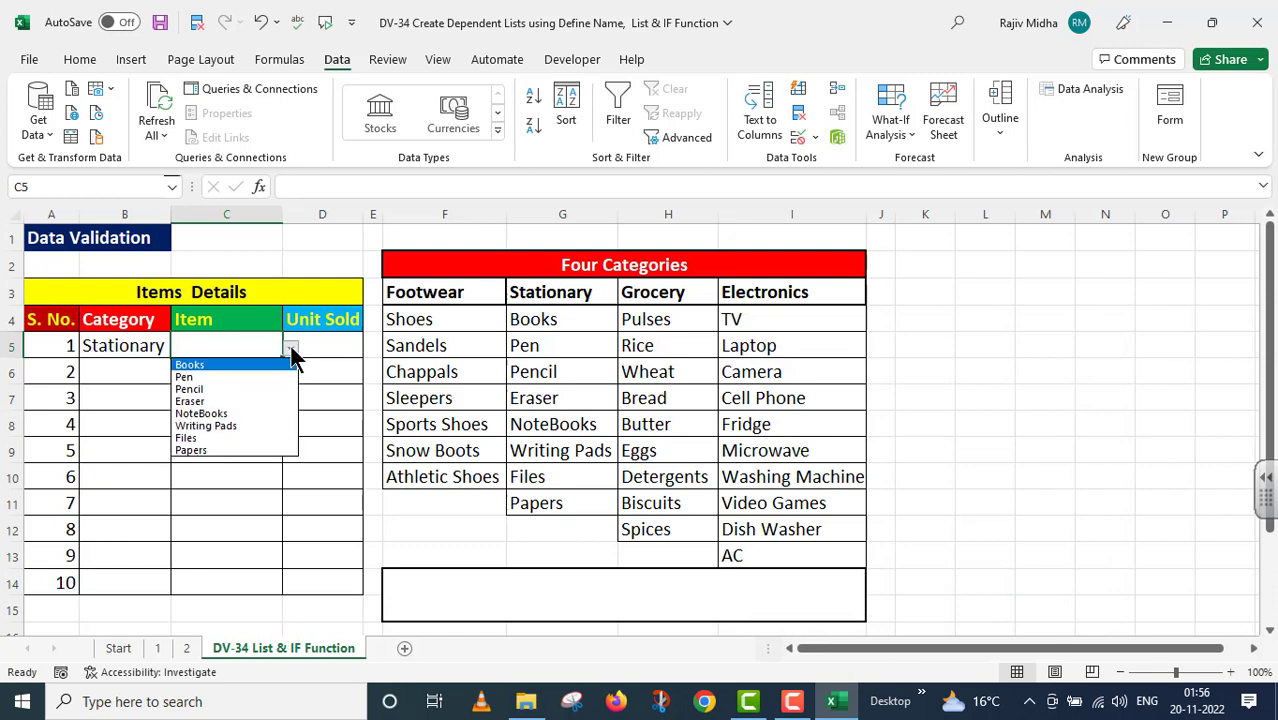
left_click(200, 366)
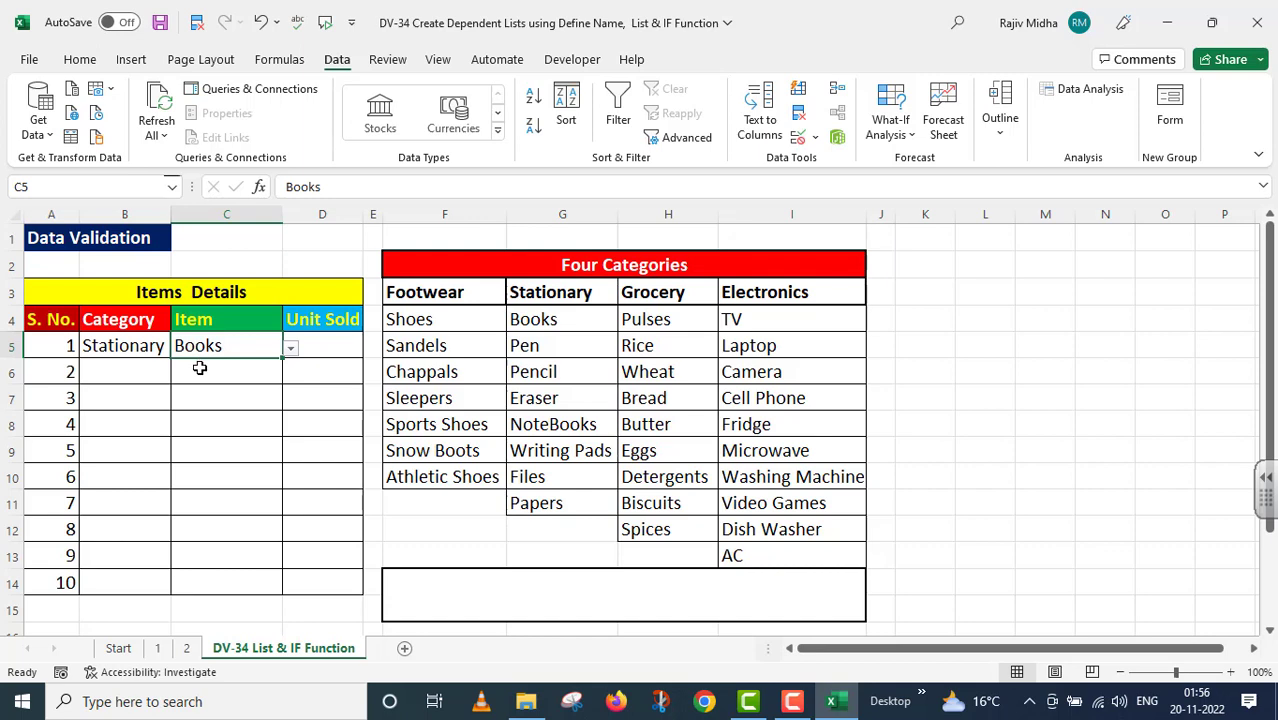
left_click(290, 348)
left_click(211, 376)
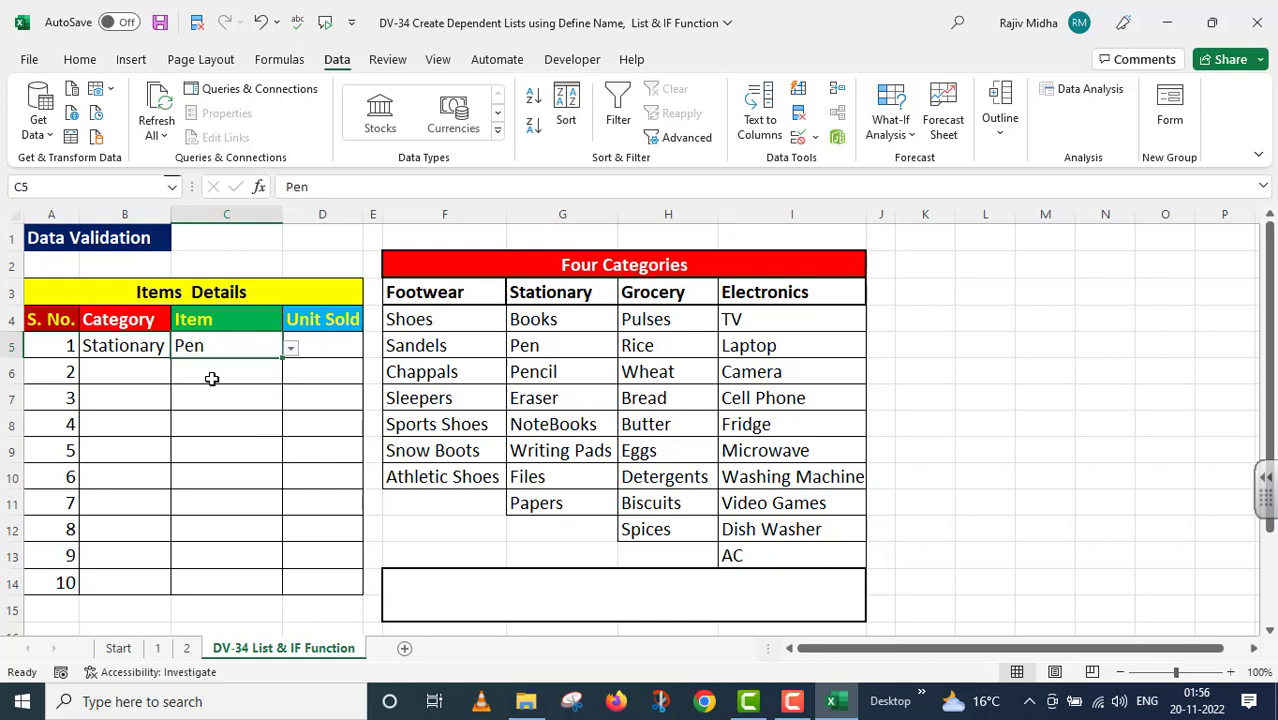
left_click(289, 349)
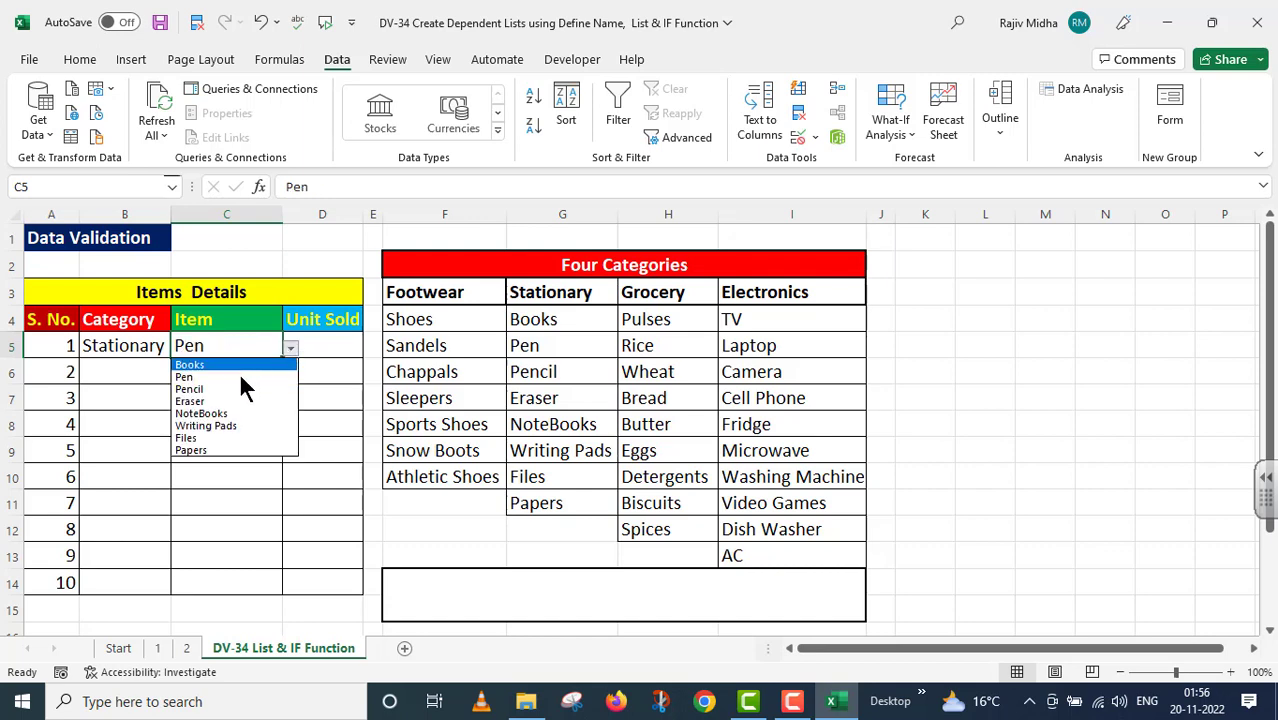
left_click(207, 387)
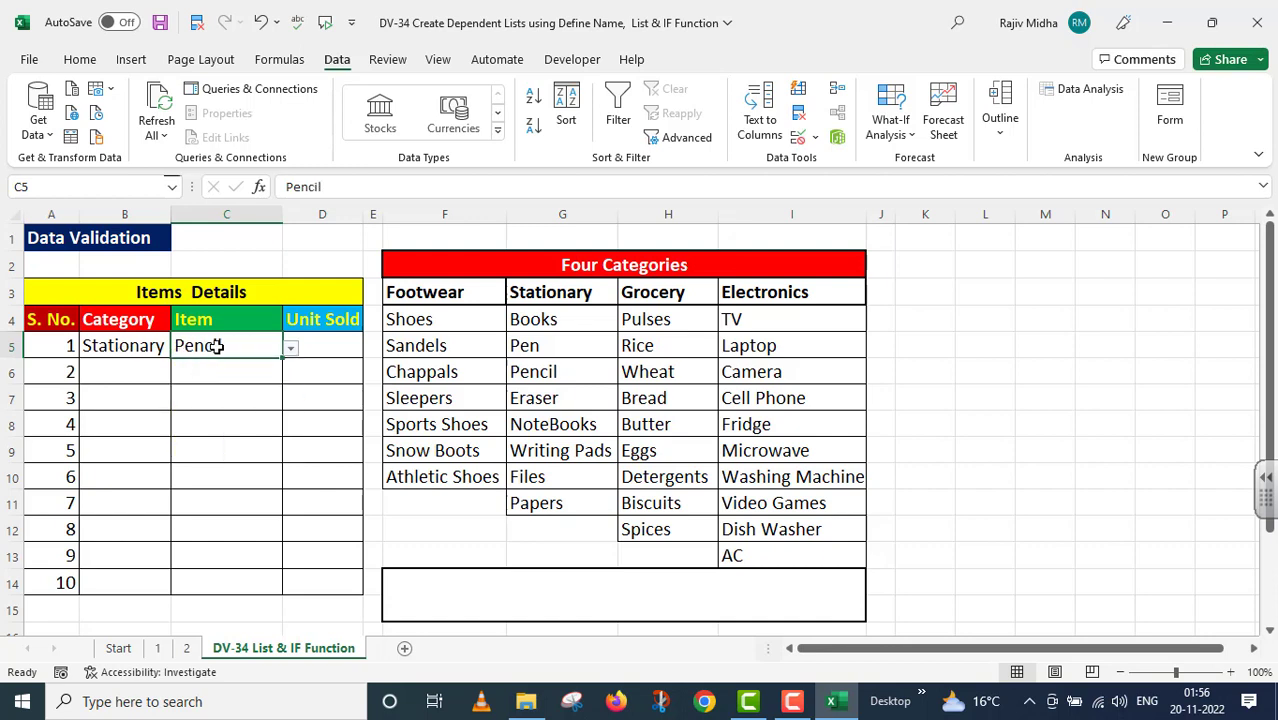
Change the category in B5 to Footwear and choose Shoes and then Chappals as the item in C5.
left_click(135, 344)
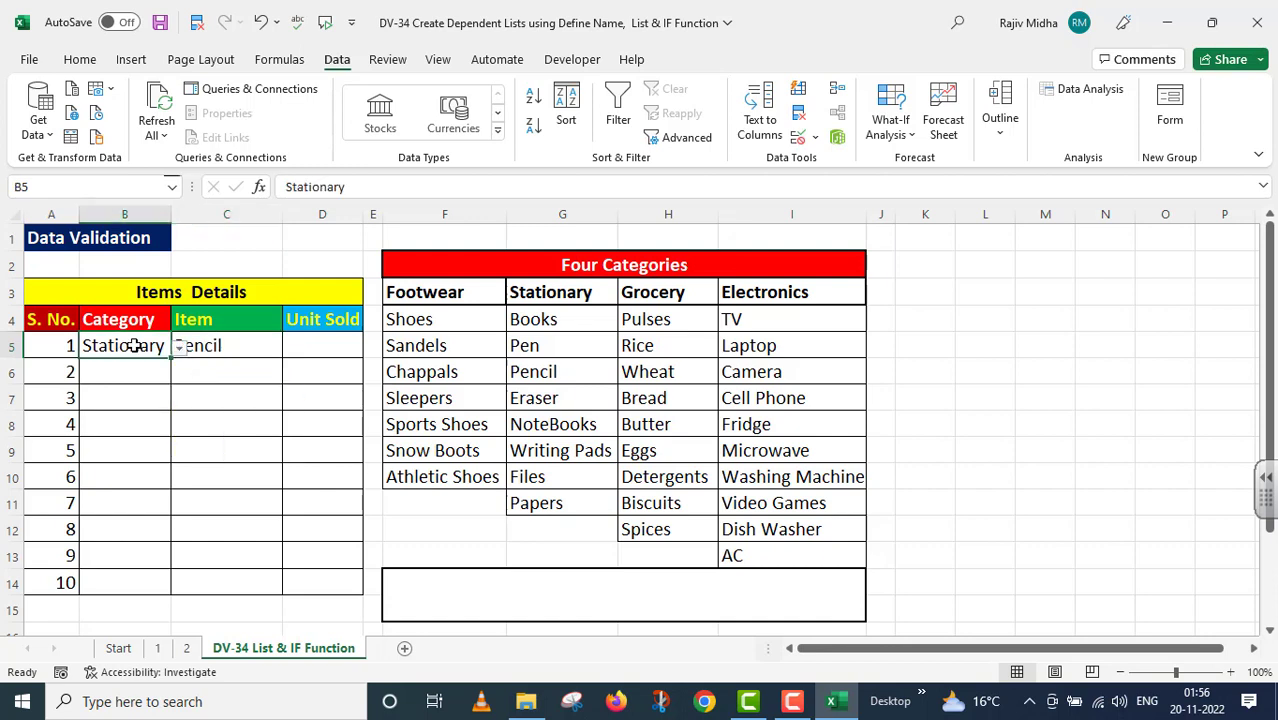
left_click(178, 347)
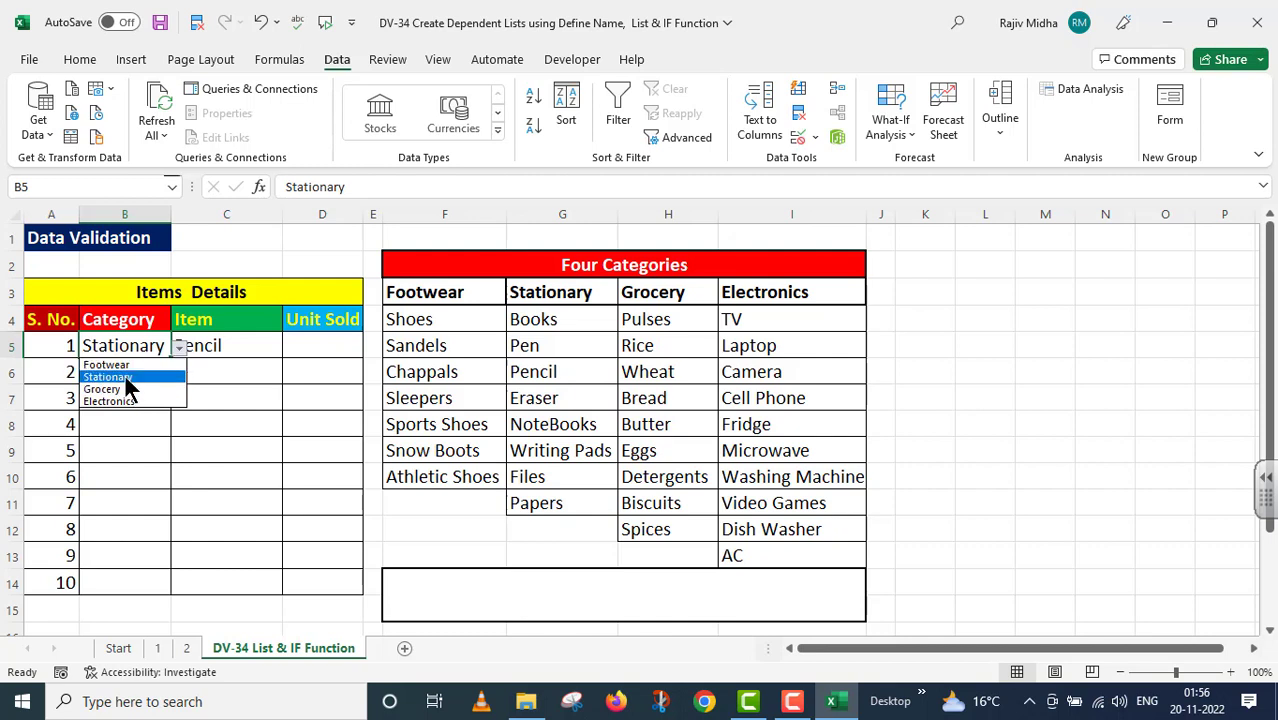
left_click(127, 364)
left_click(203, 344)
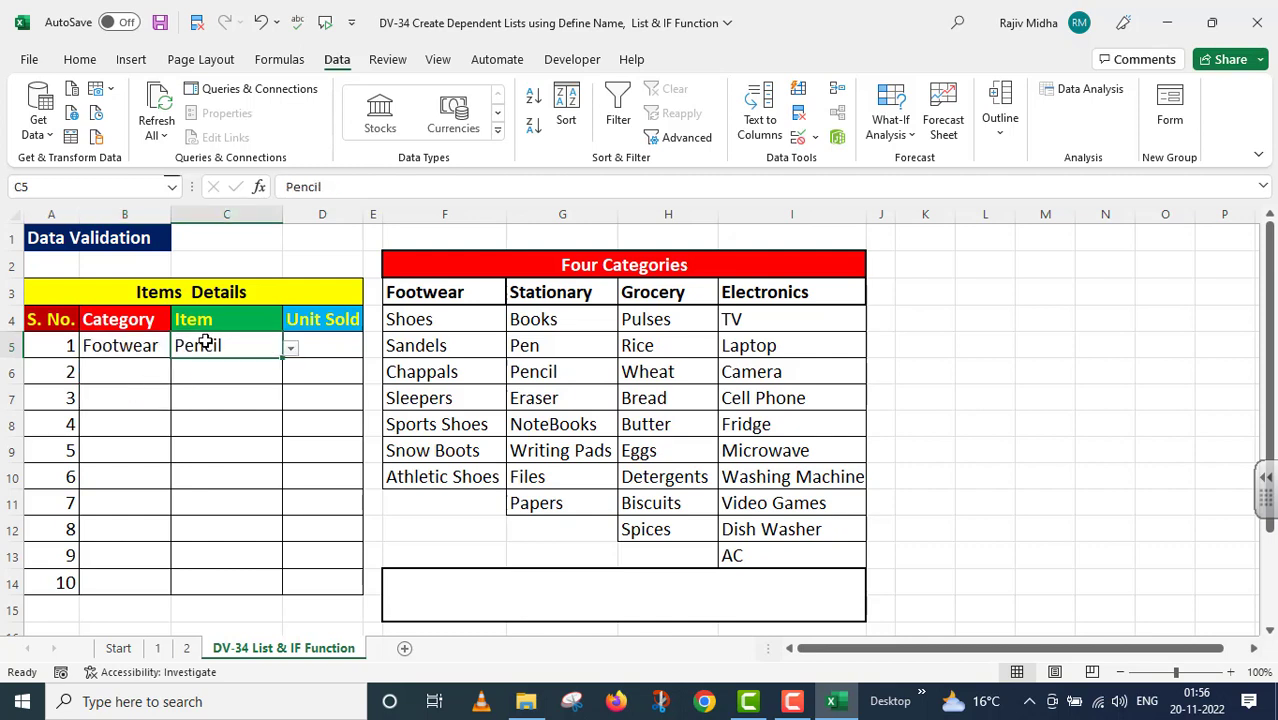
left_click(290, 348)
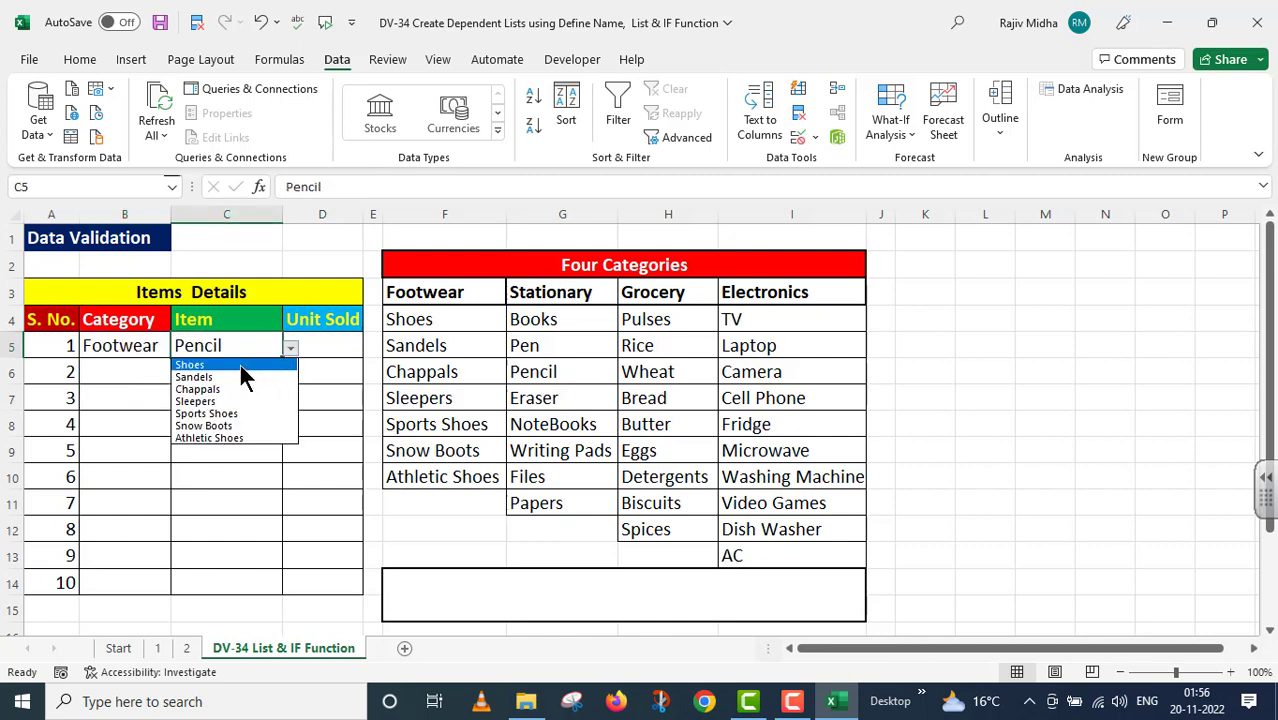
left_click(240, 364)
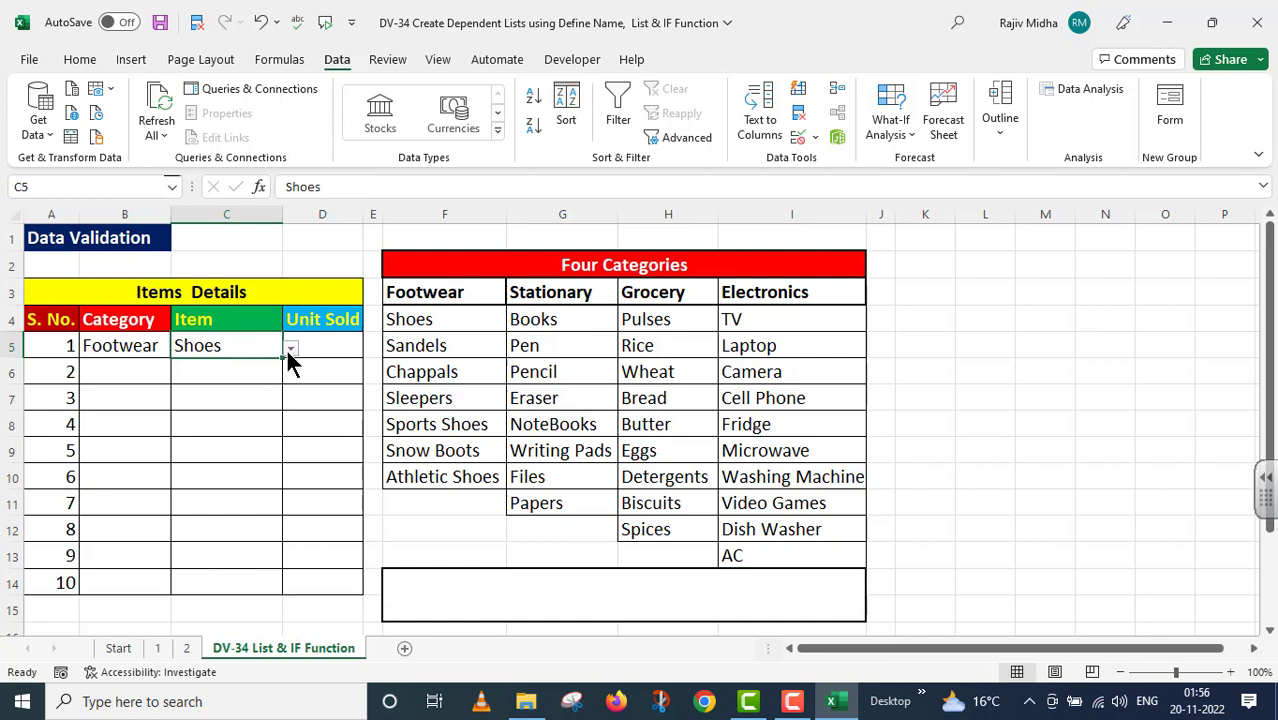
left_click(291, 350)
left_click(222, 387)
Change the category in B5 to Grocery and choose Wheat as the item in C5.
left_click(168, 351)
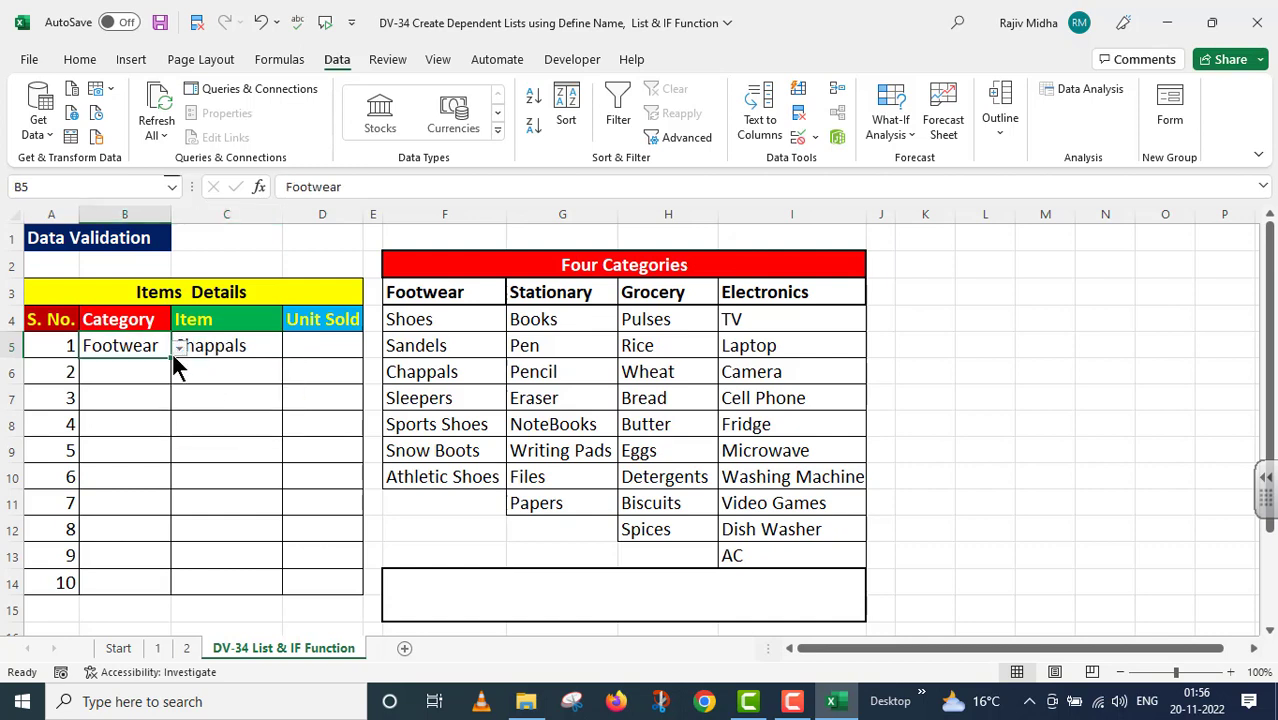
left_click(177, 347)
left_click(168, 350)
left_click(178, 347)
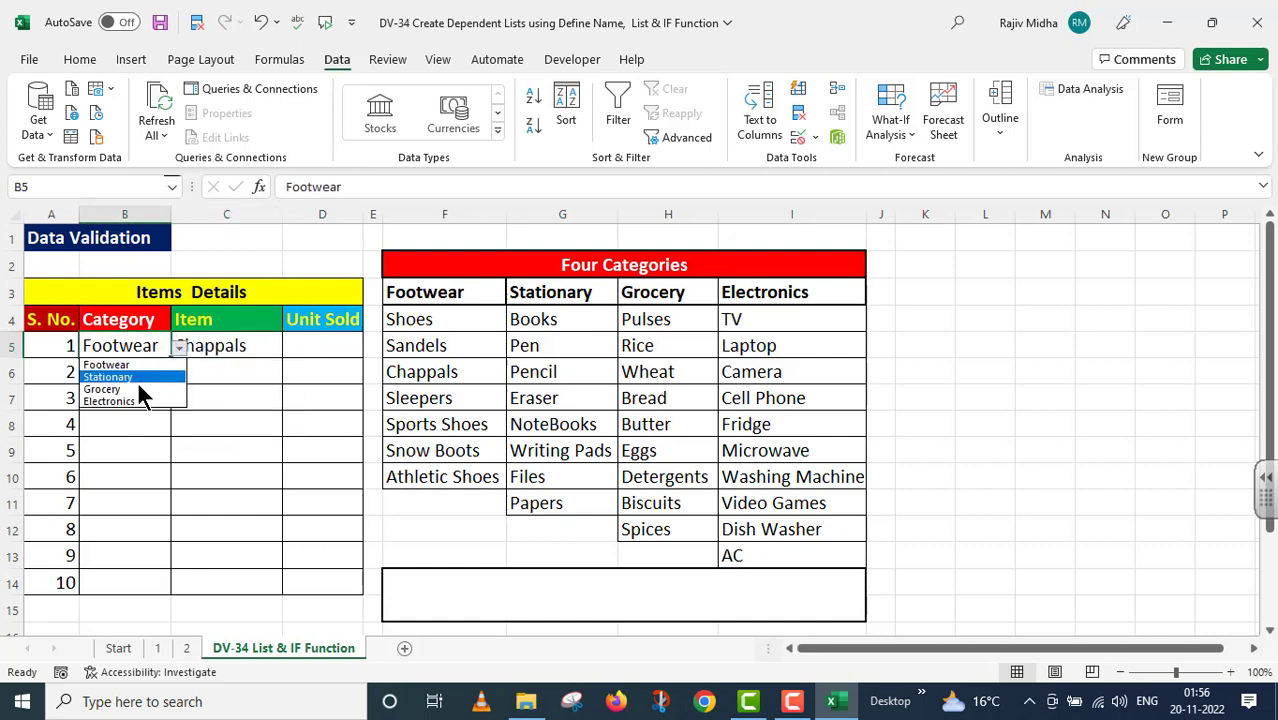
left_click(130, 389)
left_click(235, 340)
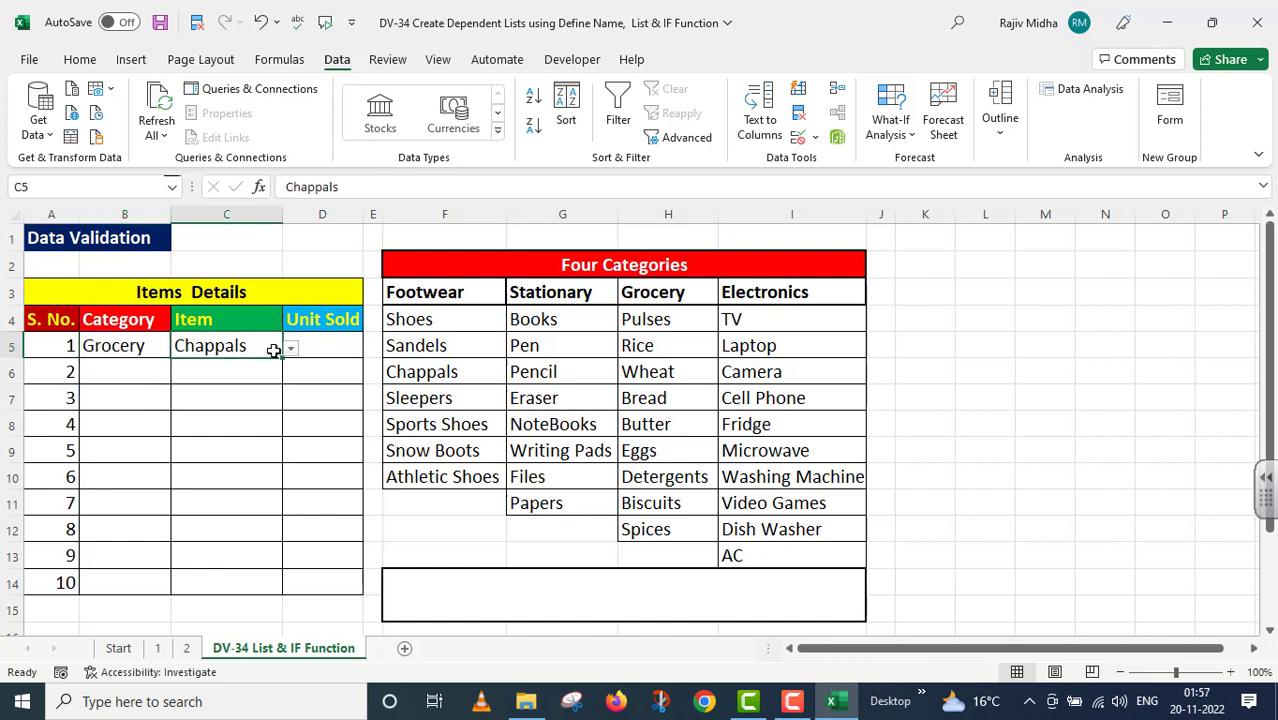
left_click(290, 349)
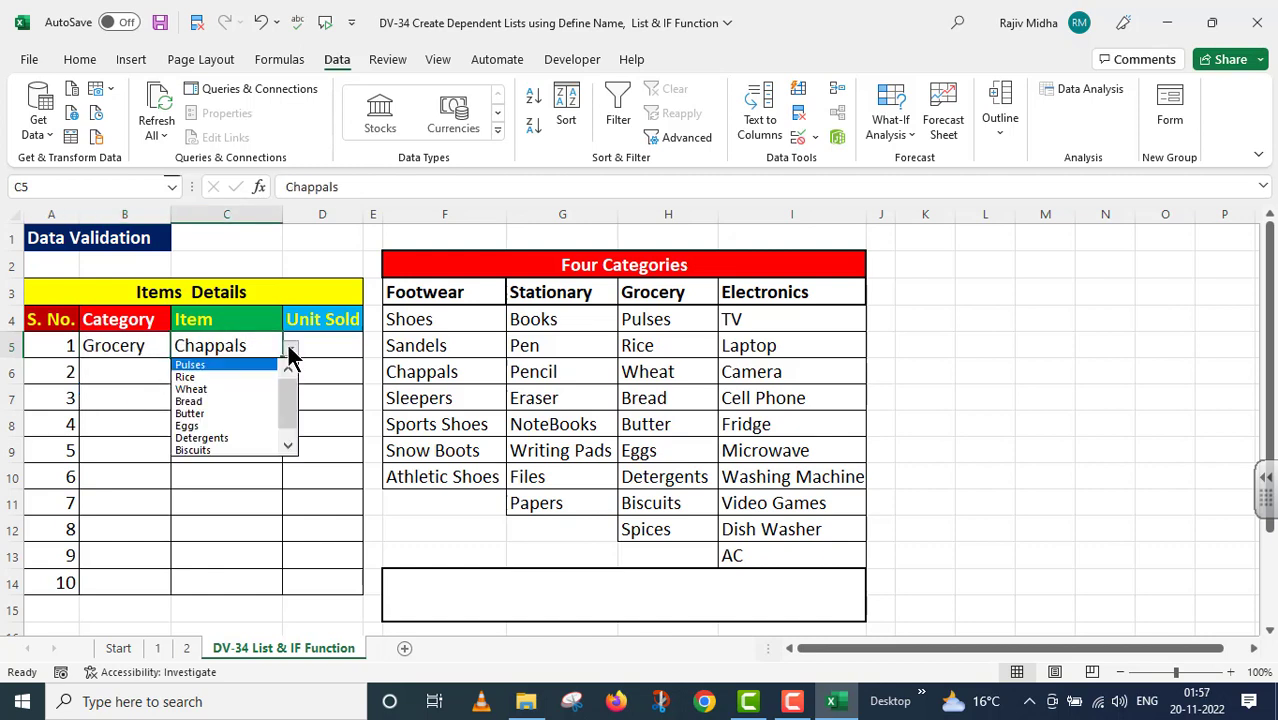
left_click(208, 389)
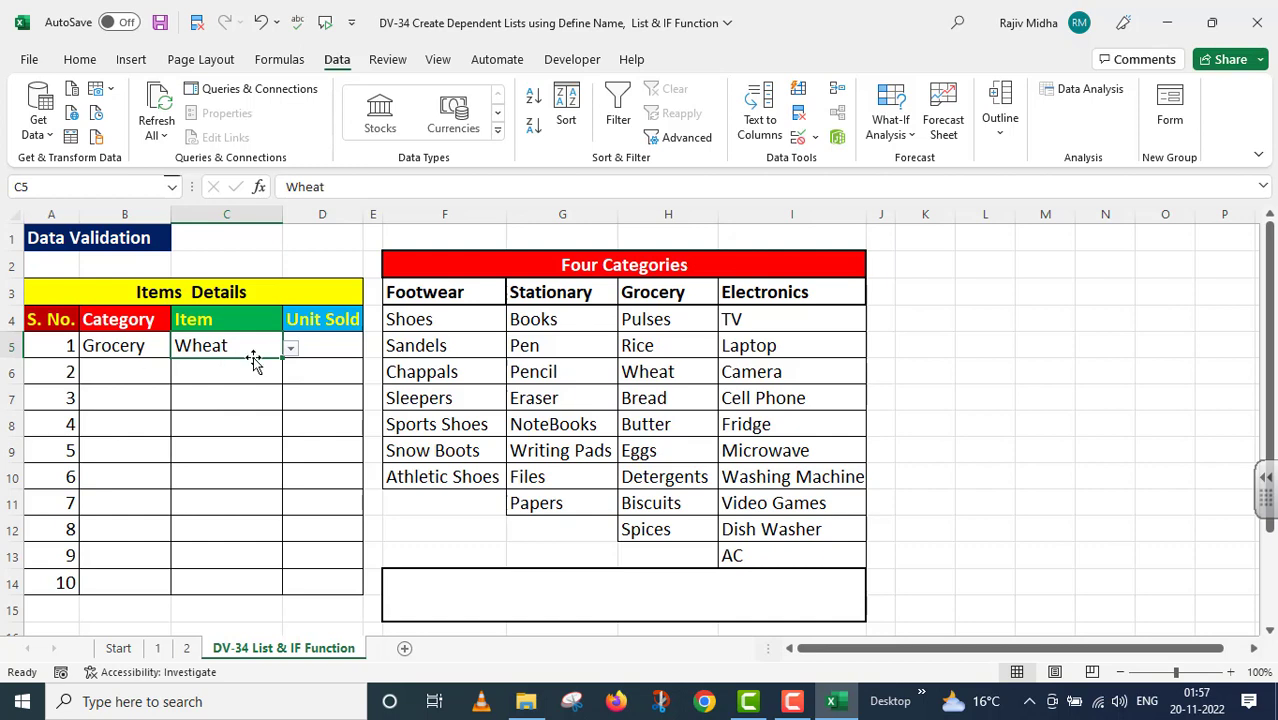
Set the category in B5 to Electronics, choose Cell Phone in C5, and review the item list again.
left_click(137, 348)
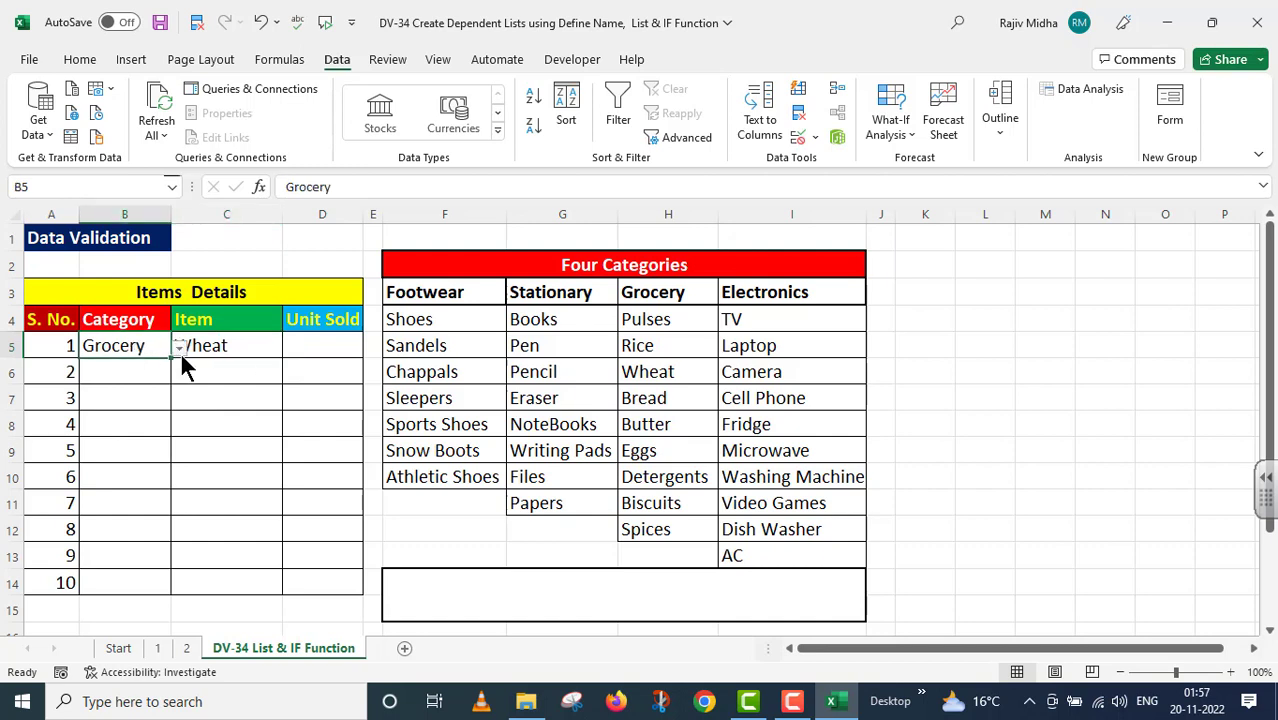
left_click(179, 348)
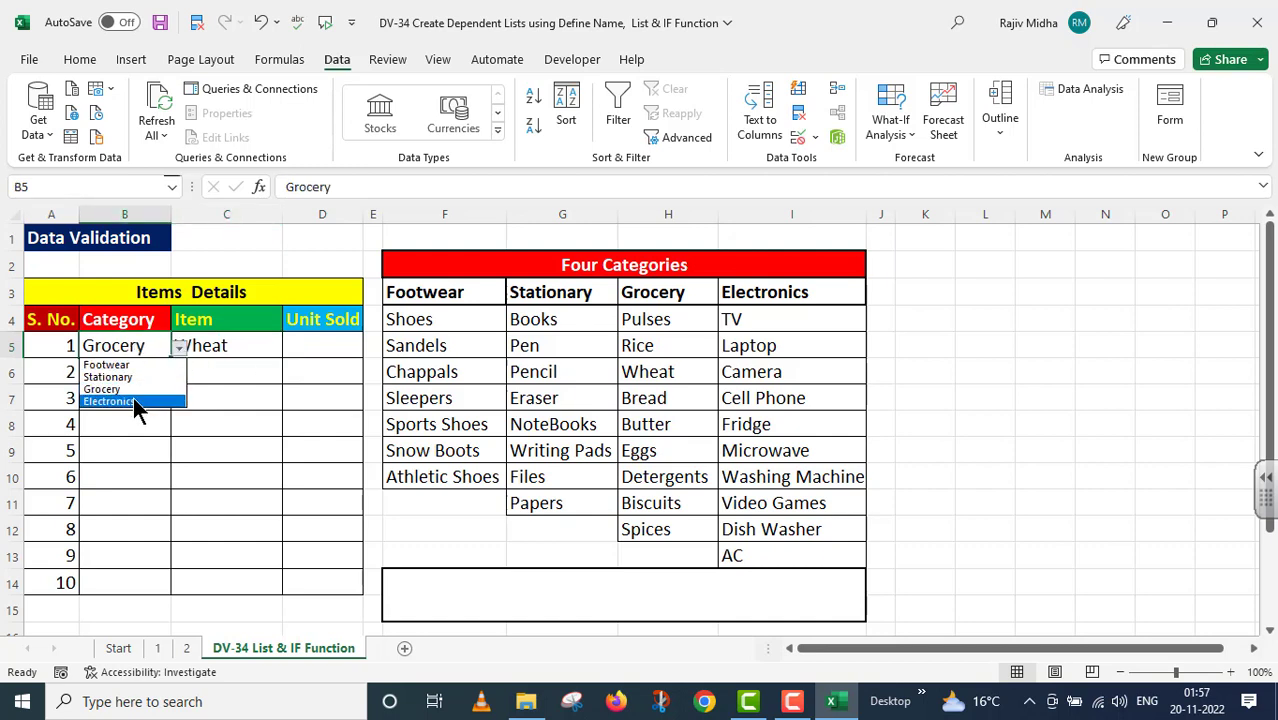
left_click(136, 402)
left_click(193, 350)
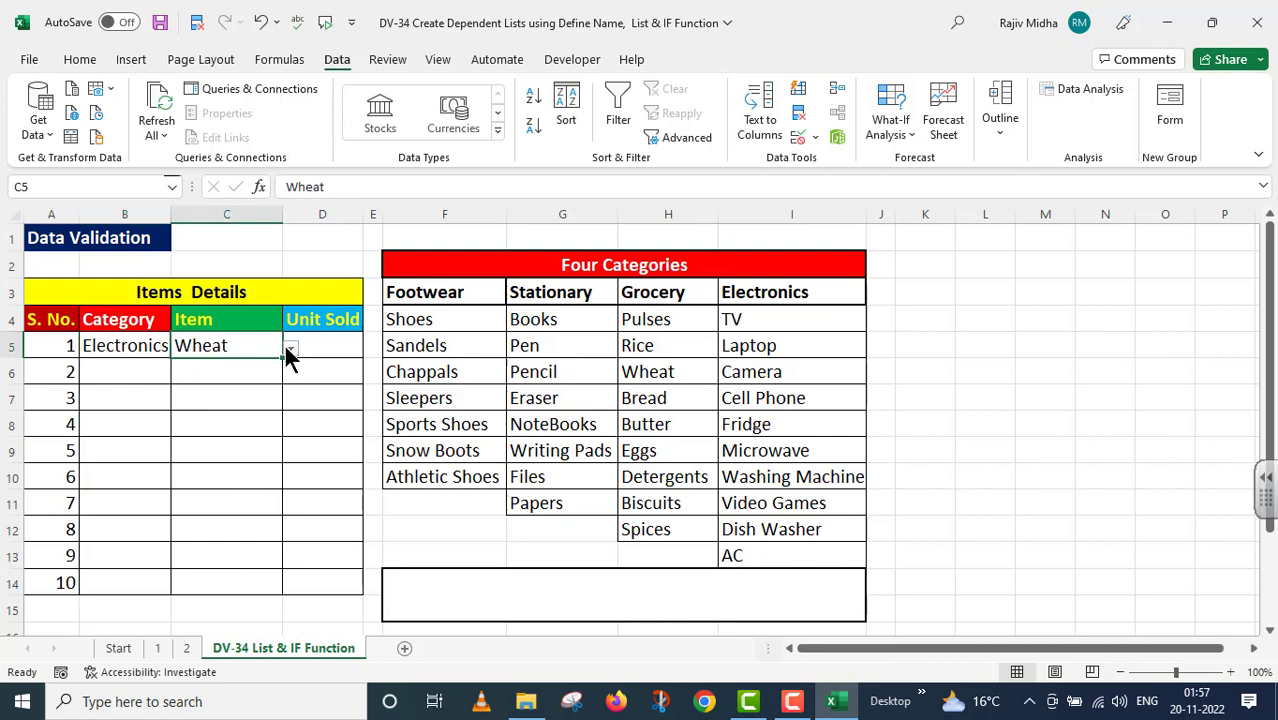
left_click(290, 348)
left_click(227, 403)
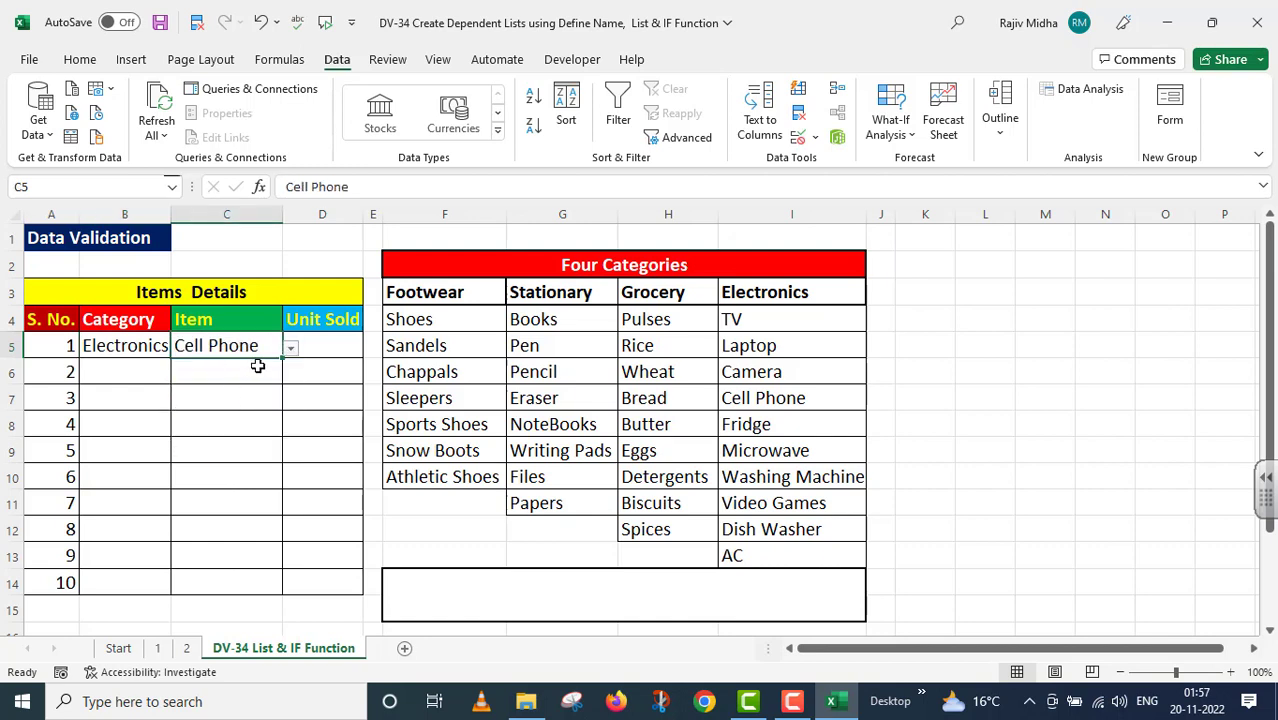
left_click(290, 350)
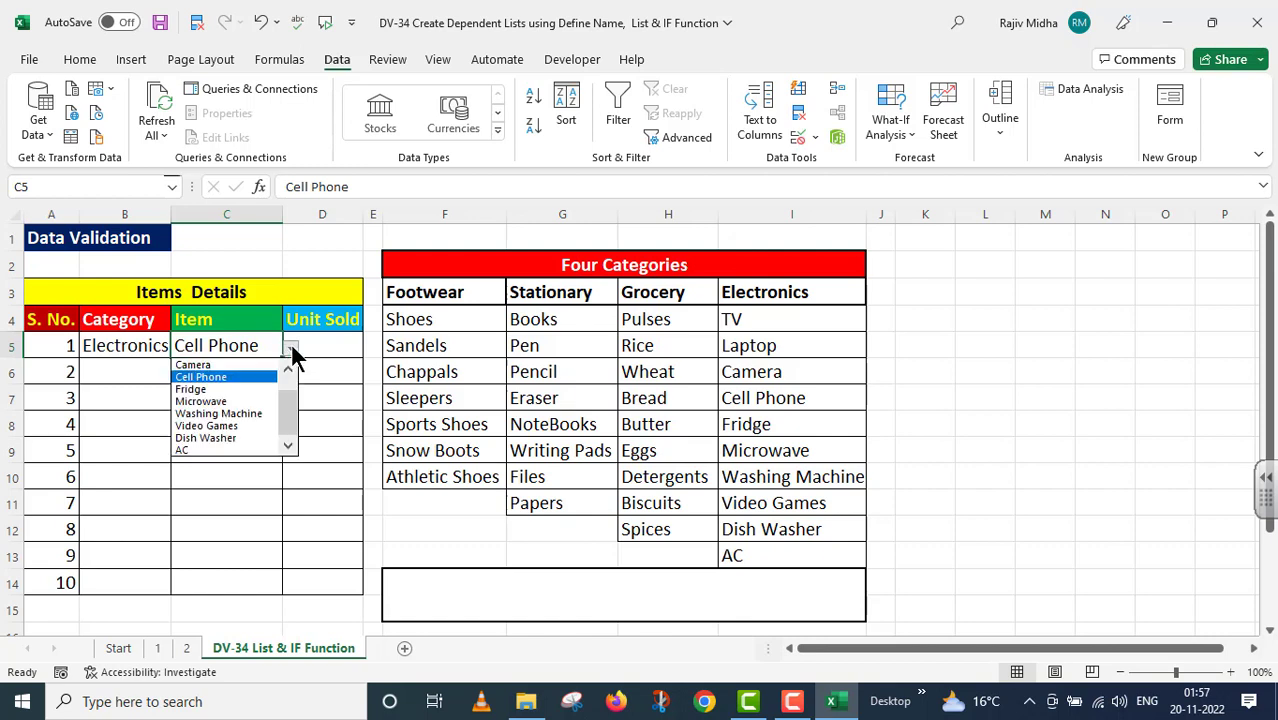
Record the nested IF formula used for the item list as wrapped text in the merged box at F14, below the Four Categories table.
left_click(408, 576)
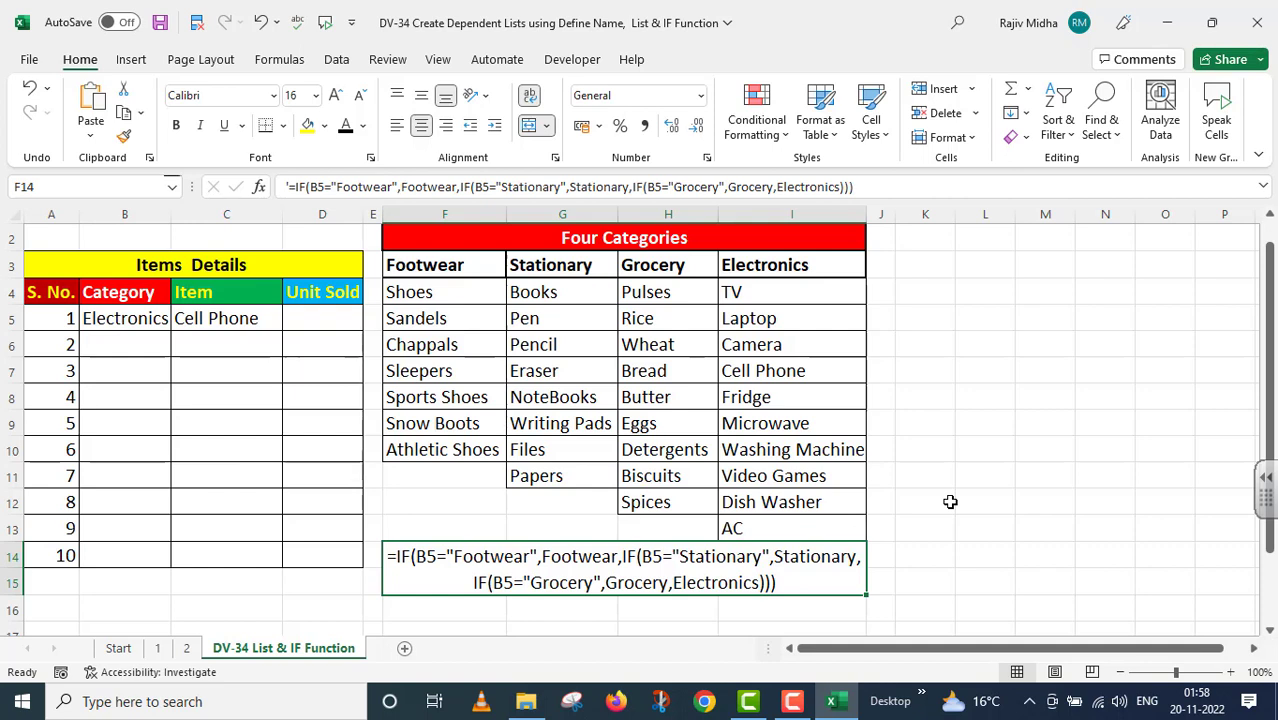
left_click(1105, 344)
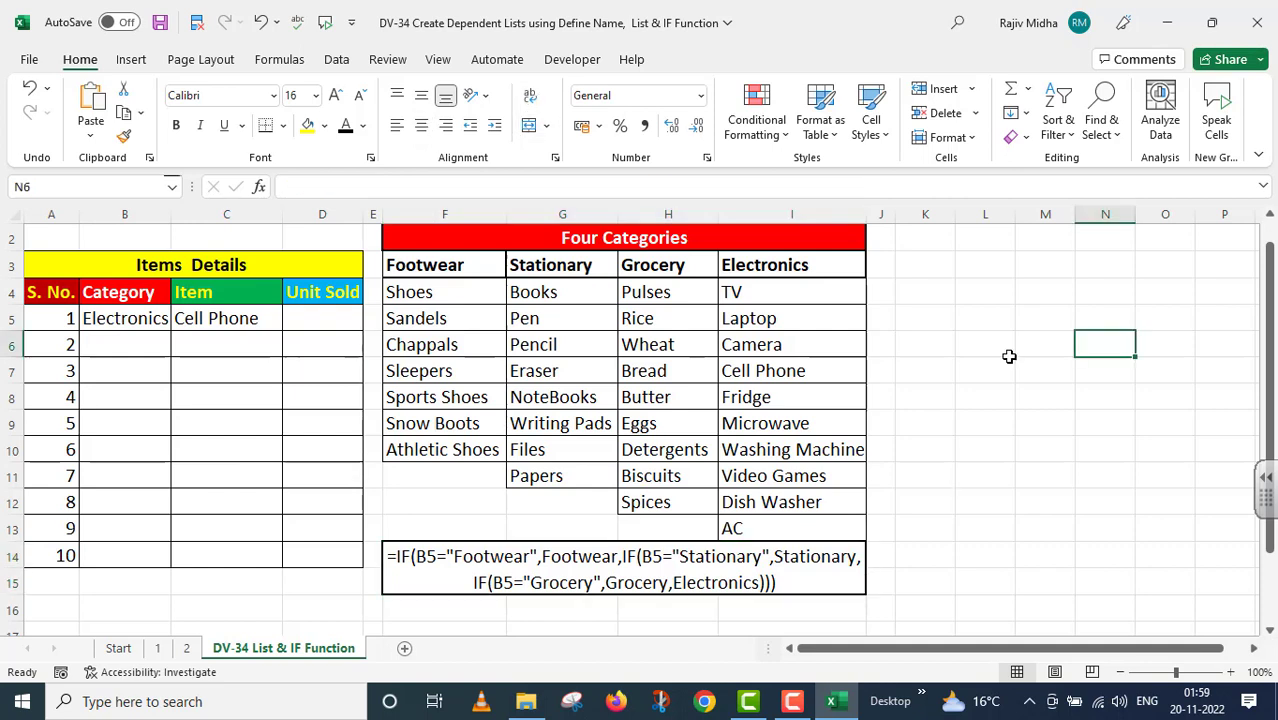